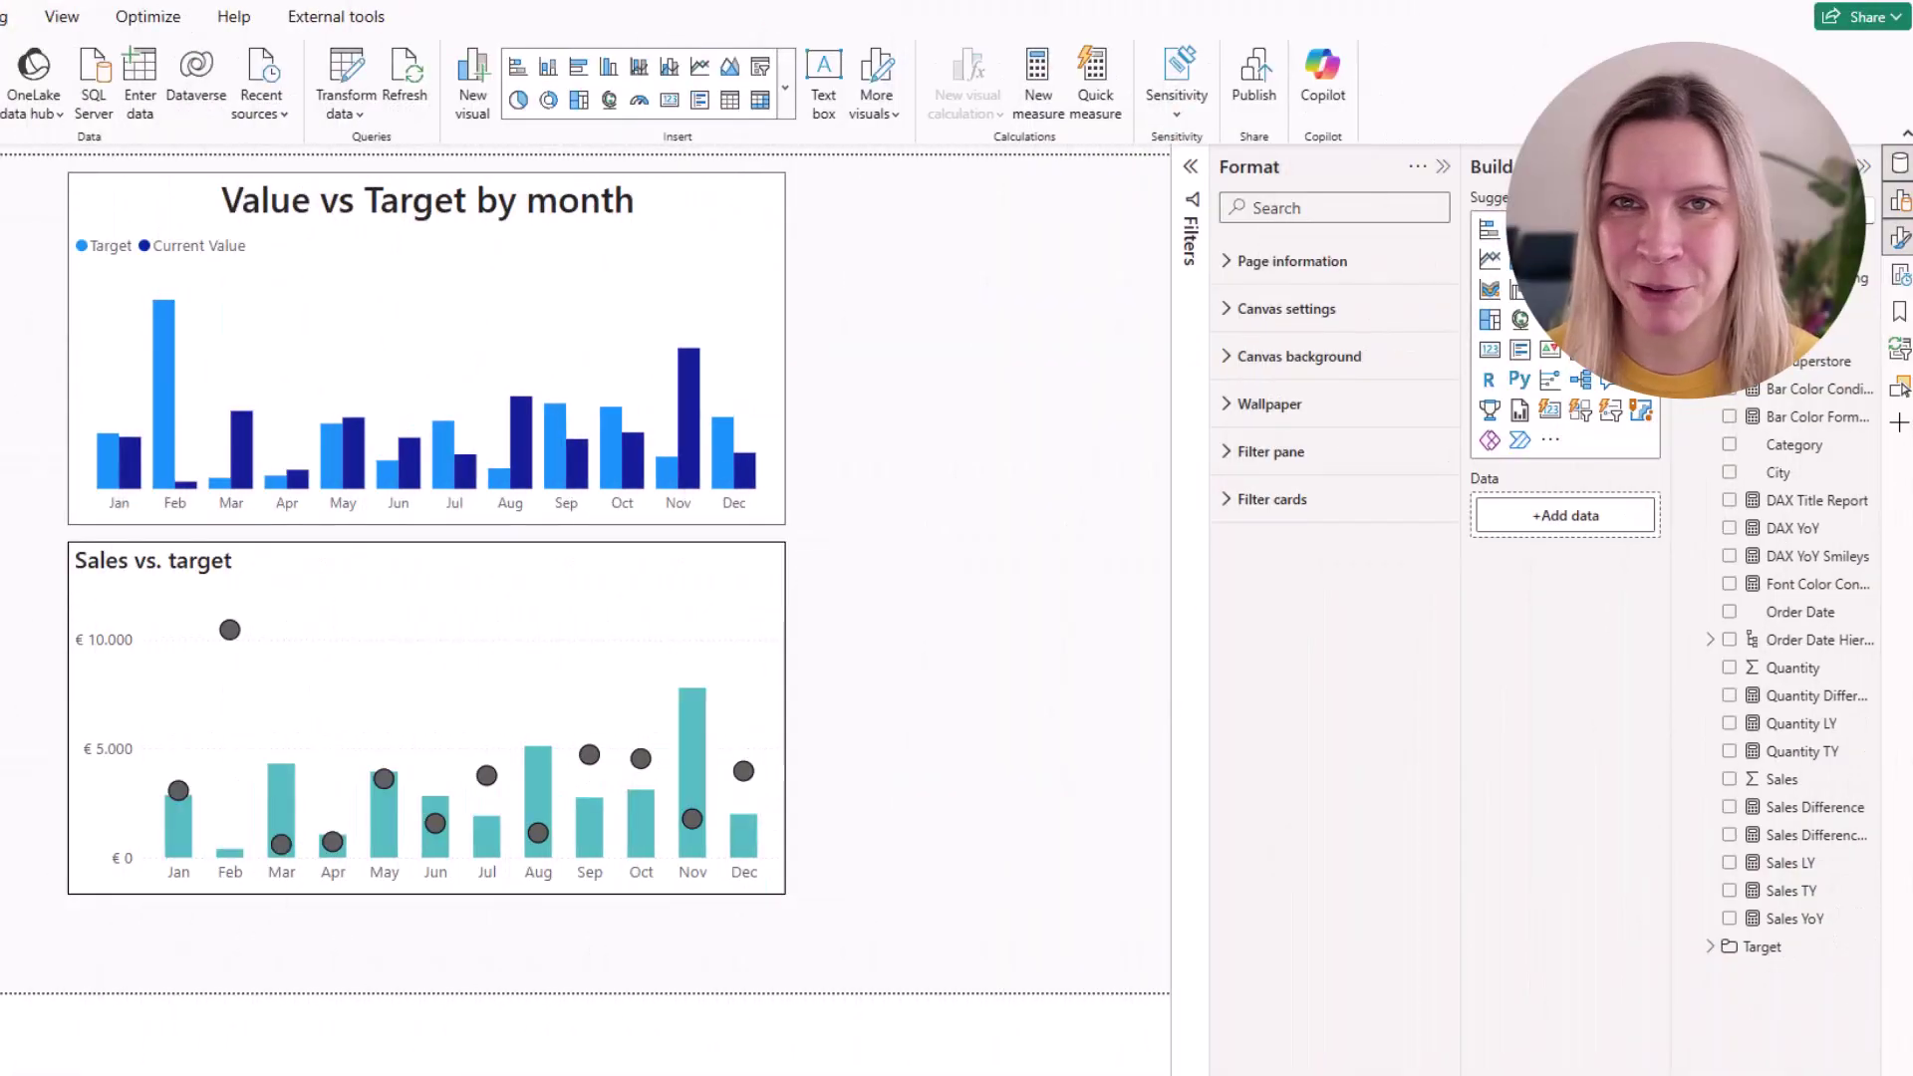
- Delete the Sales vs. target chart and copy the Value vs Target by month chart
{"action": "left_click", "coordinate": [577, 568]}
{"action": "key", "text": "Delete"}
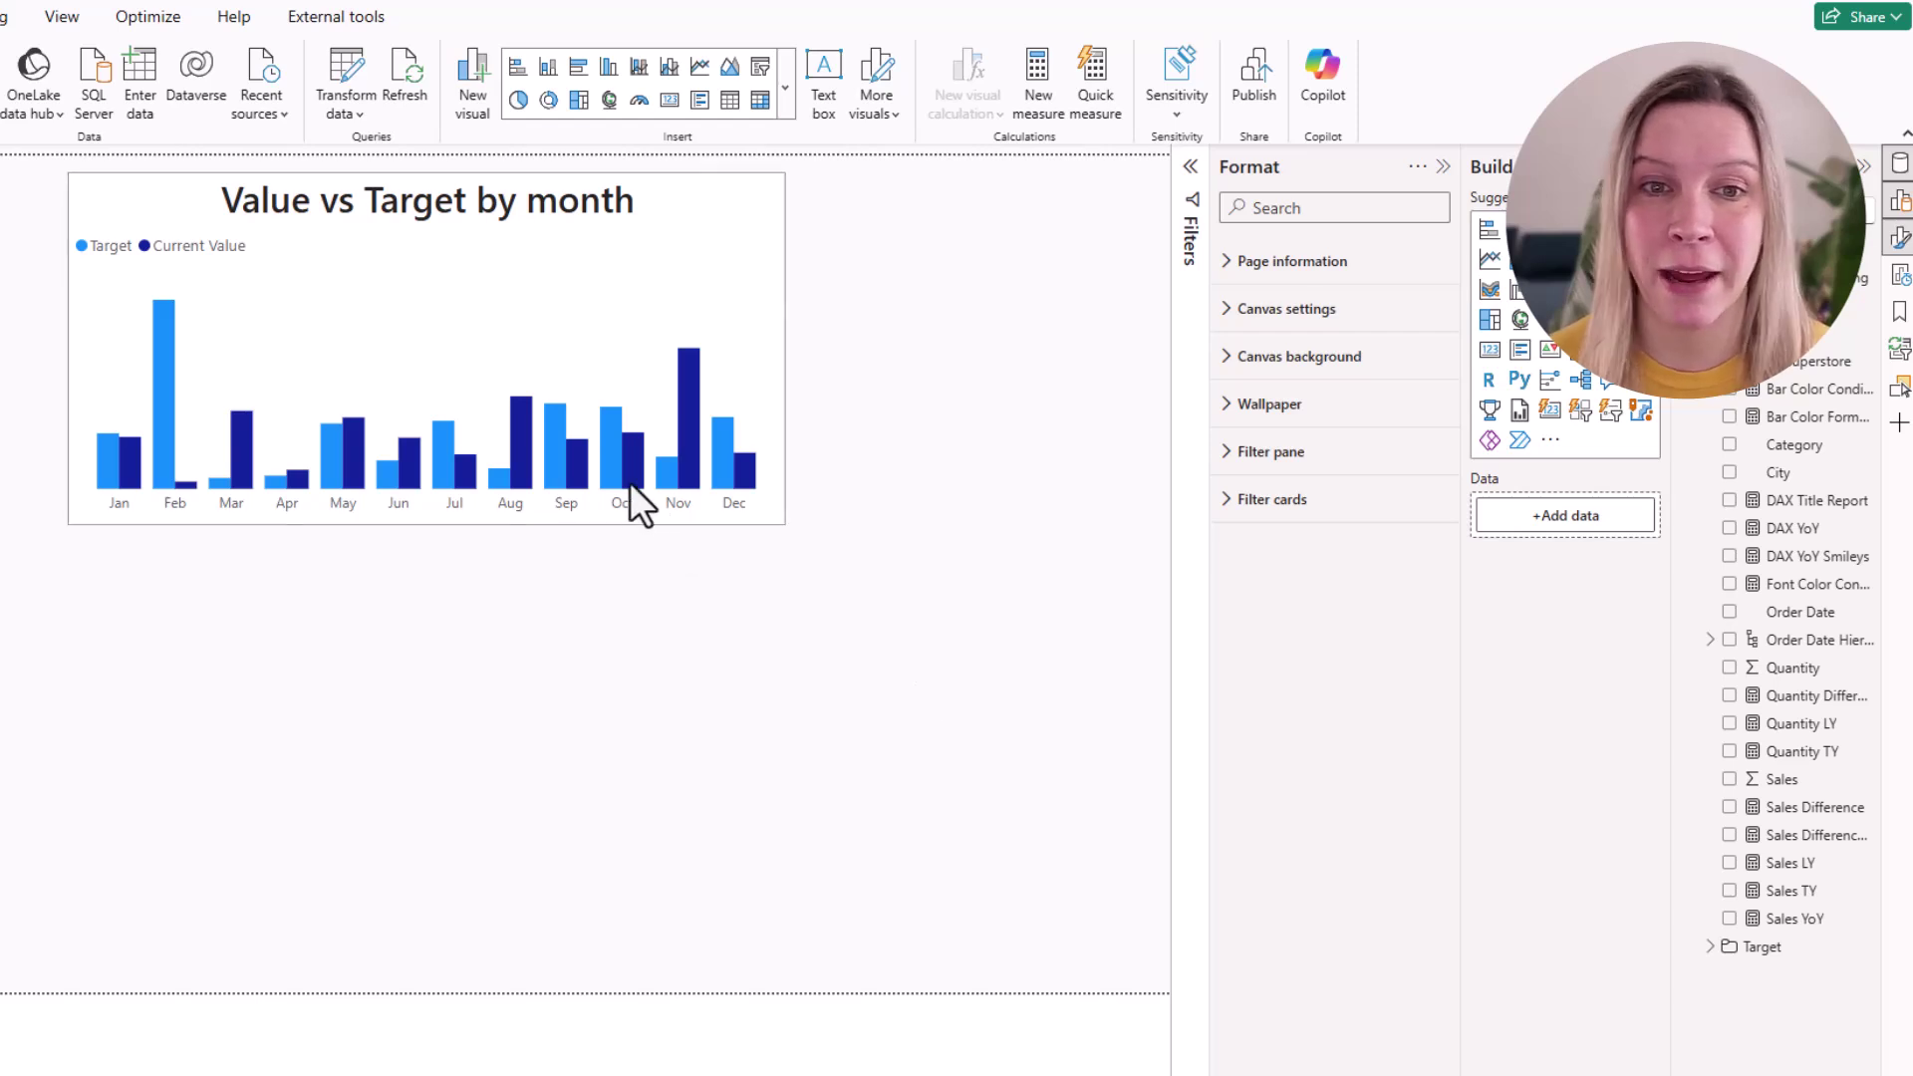
{"action": "left_click", "coordinate": [629, 519]}
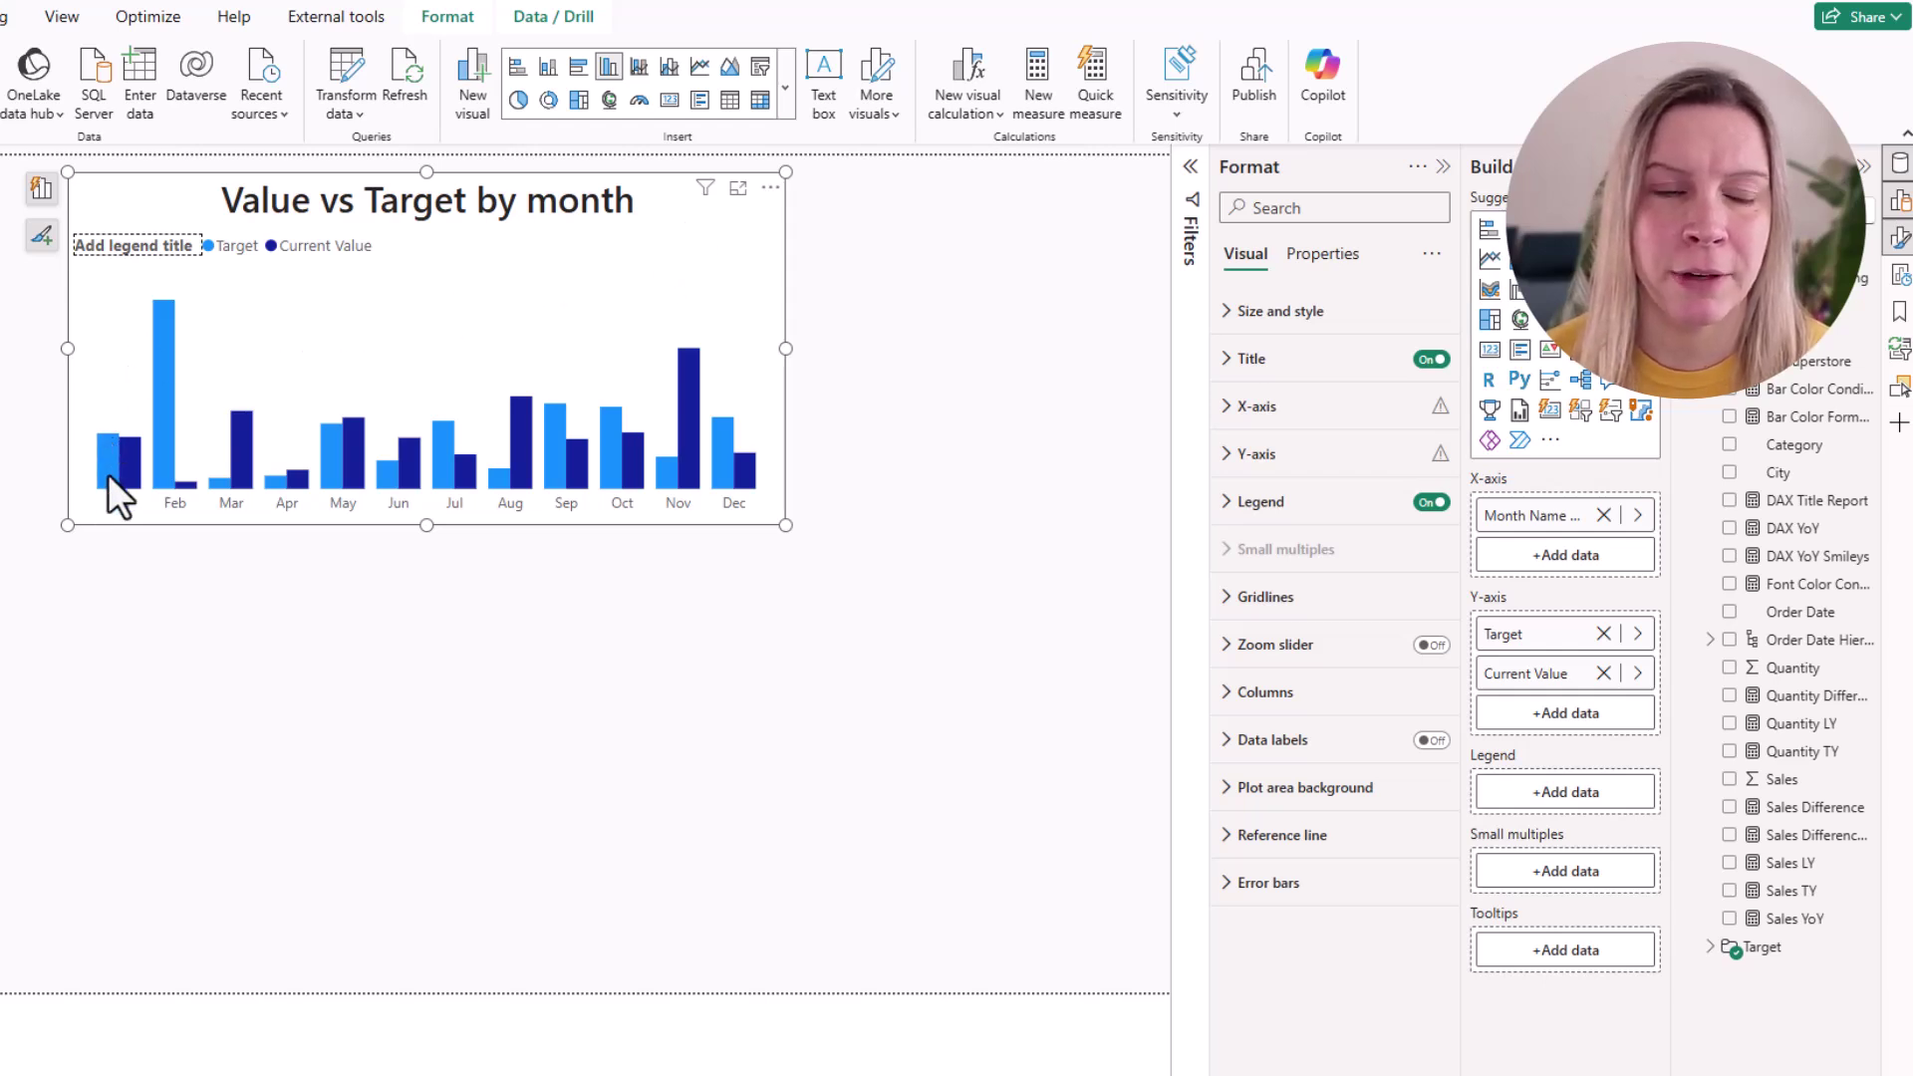
{"action": "mouse_move", "coordinate": [130, 461]}
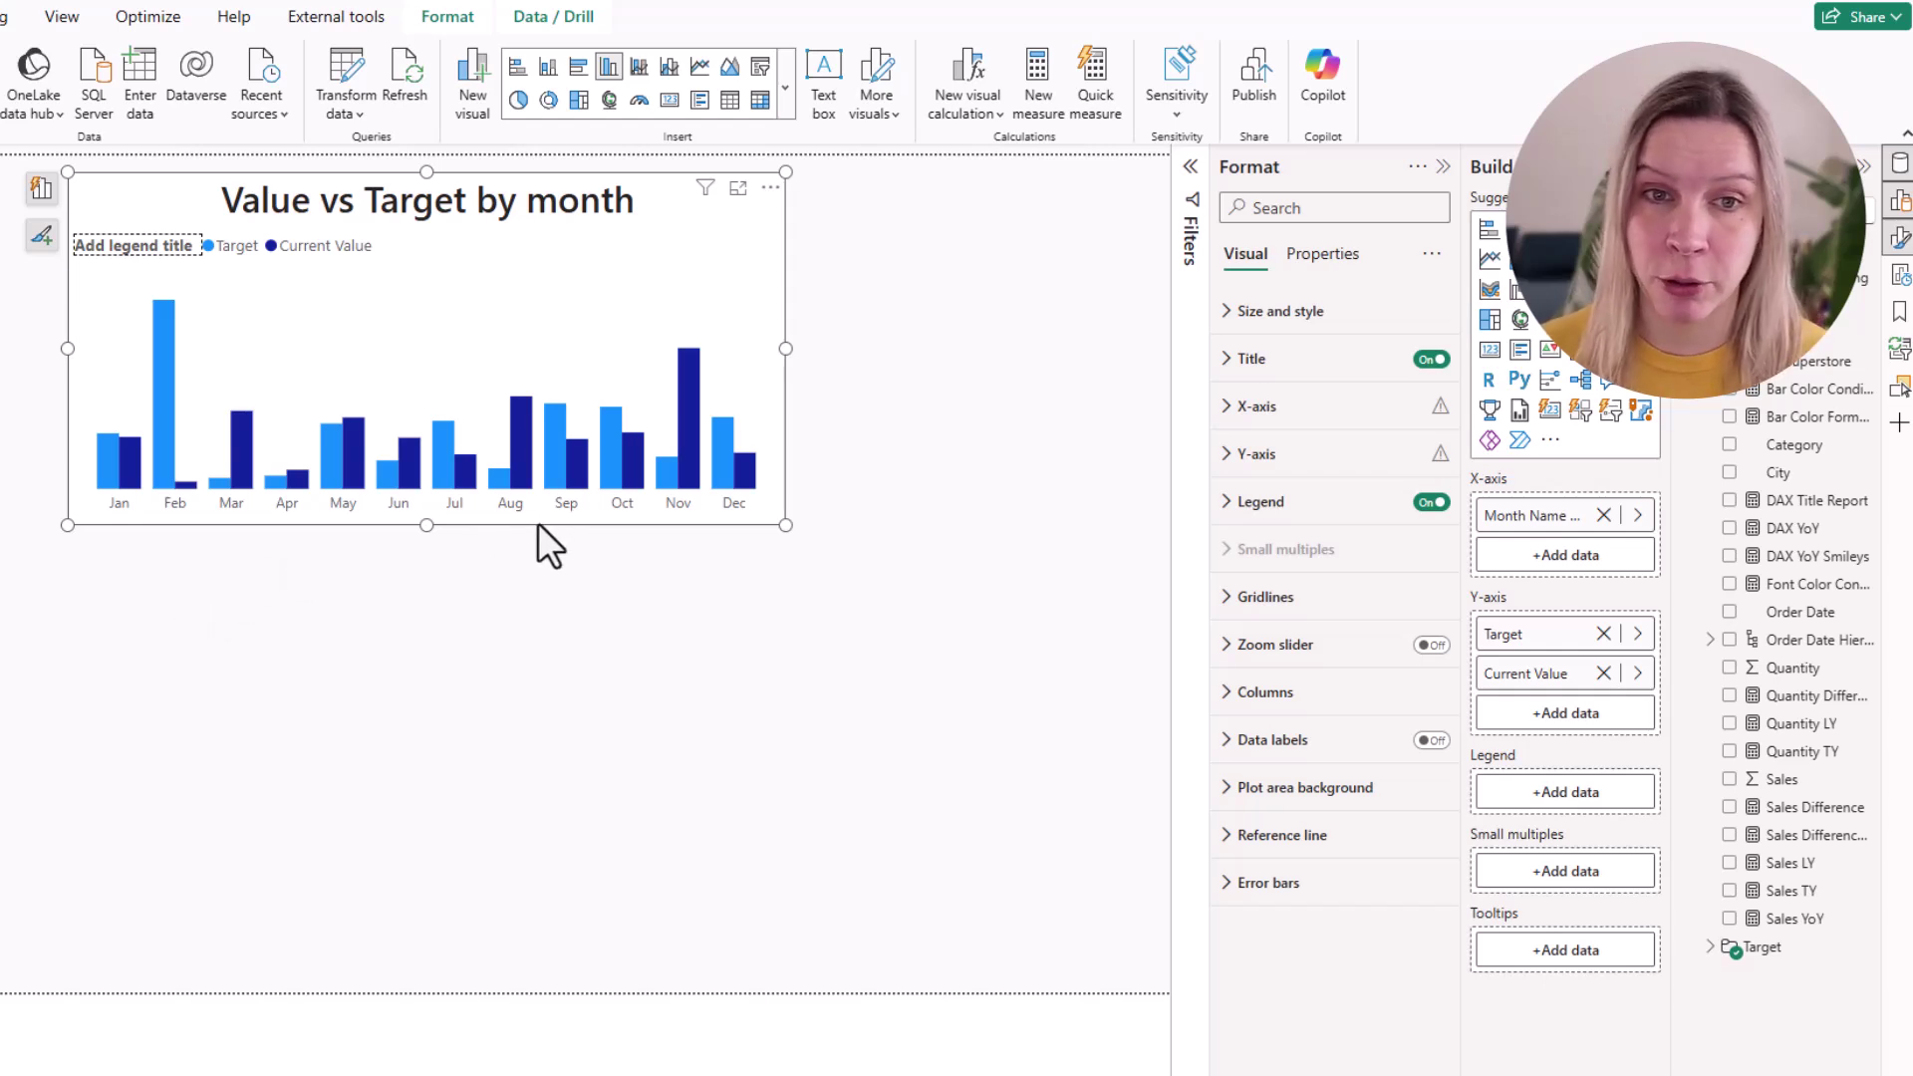
- Paste the chart copy, remove Target so only Current Value remains, and expand Error bars
{"action": "key", "text": "ctrl+v"}
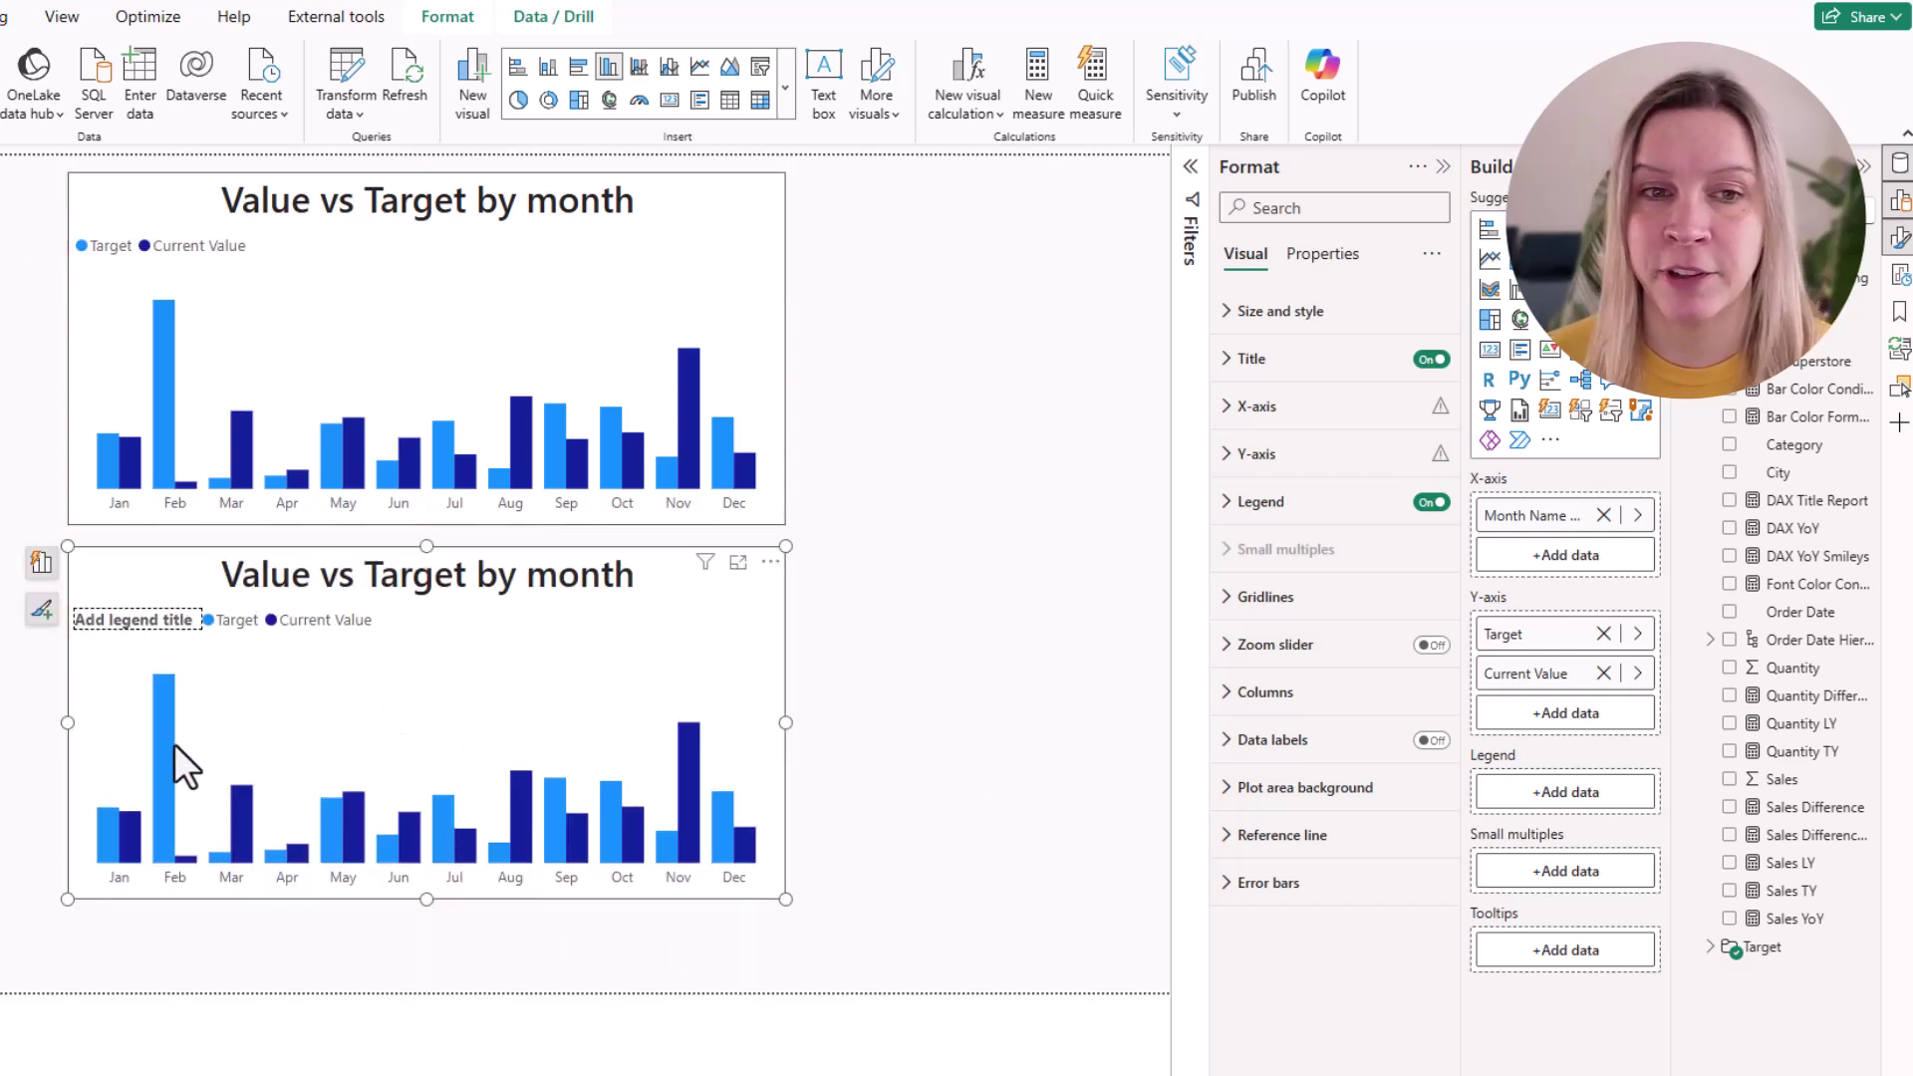
{"action": "left_click", "coordinate": [1603, 634]}
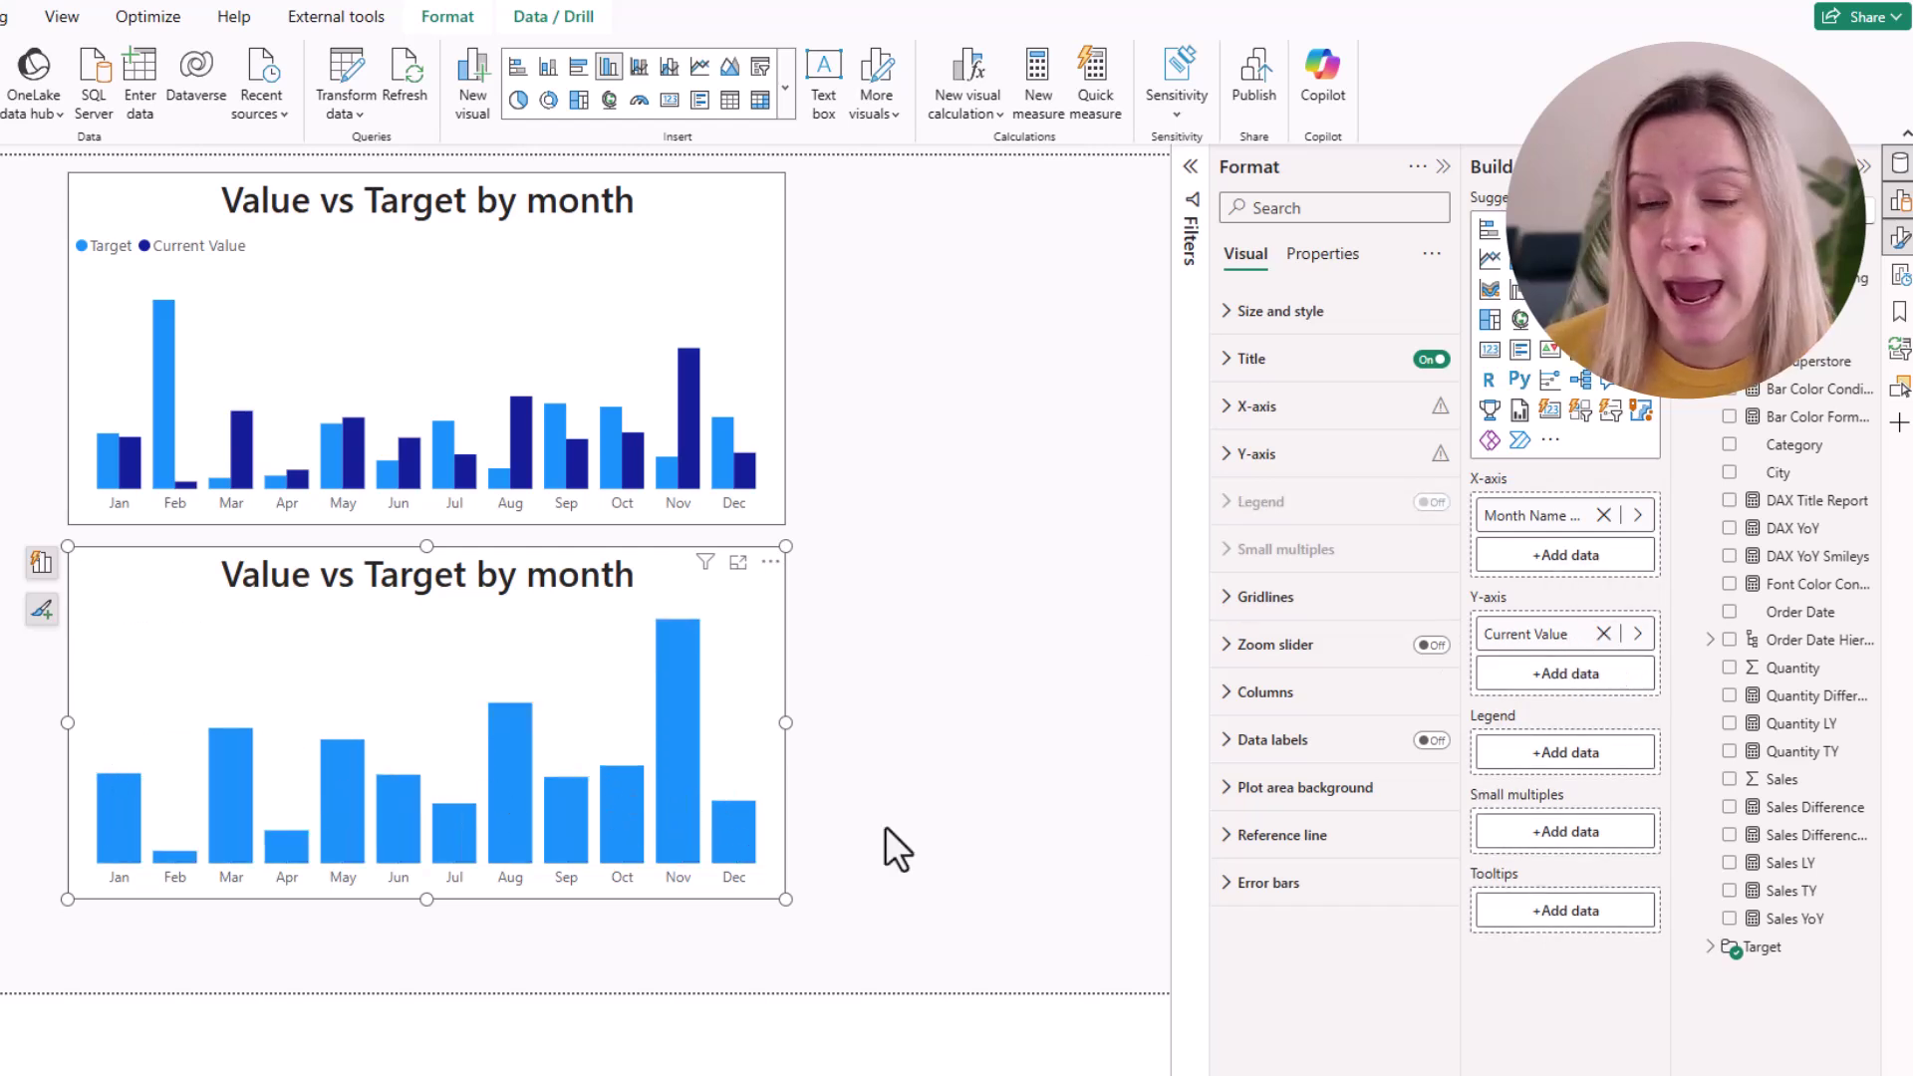
{"action": "left_click", "coordinate": [1257, 884]}
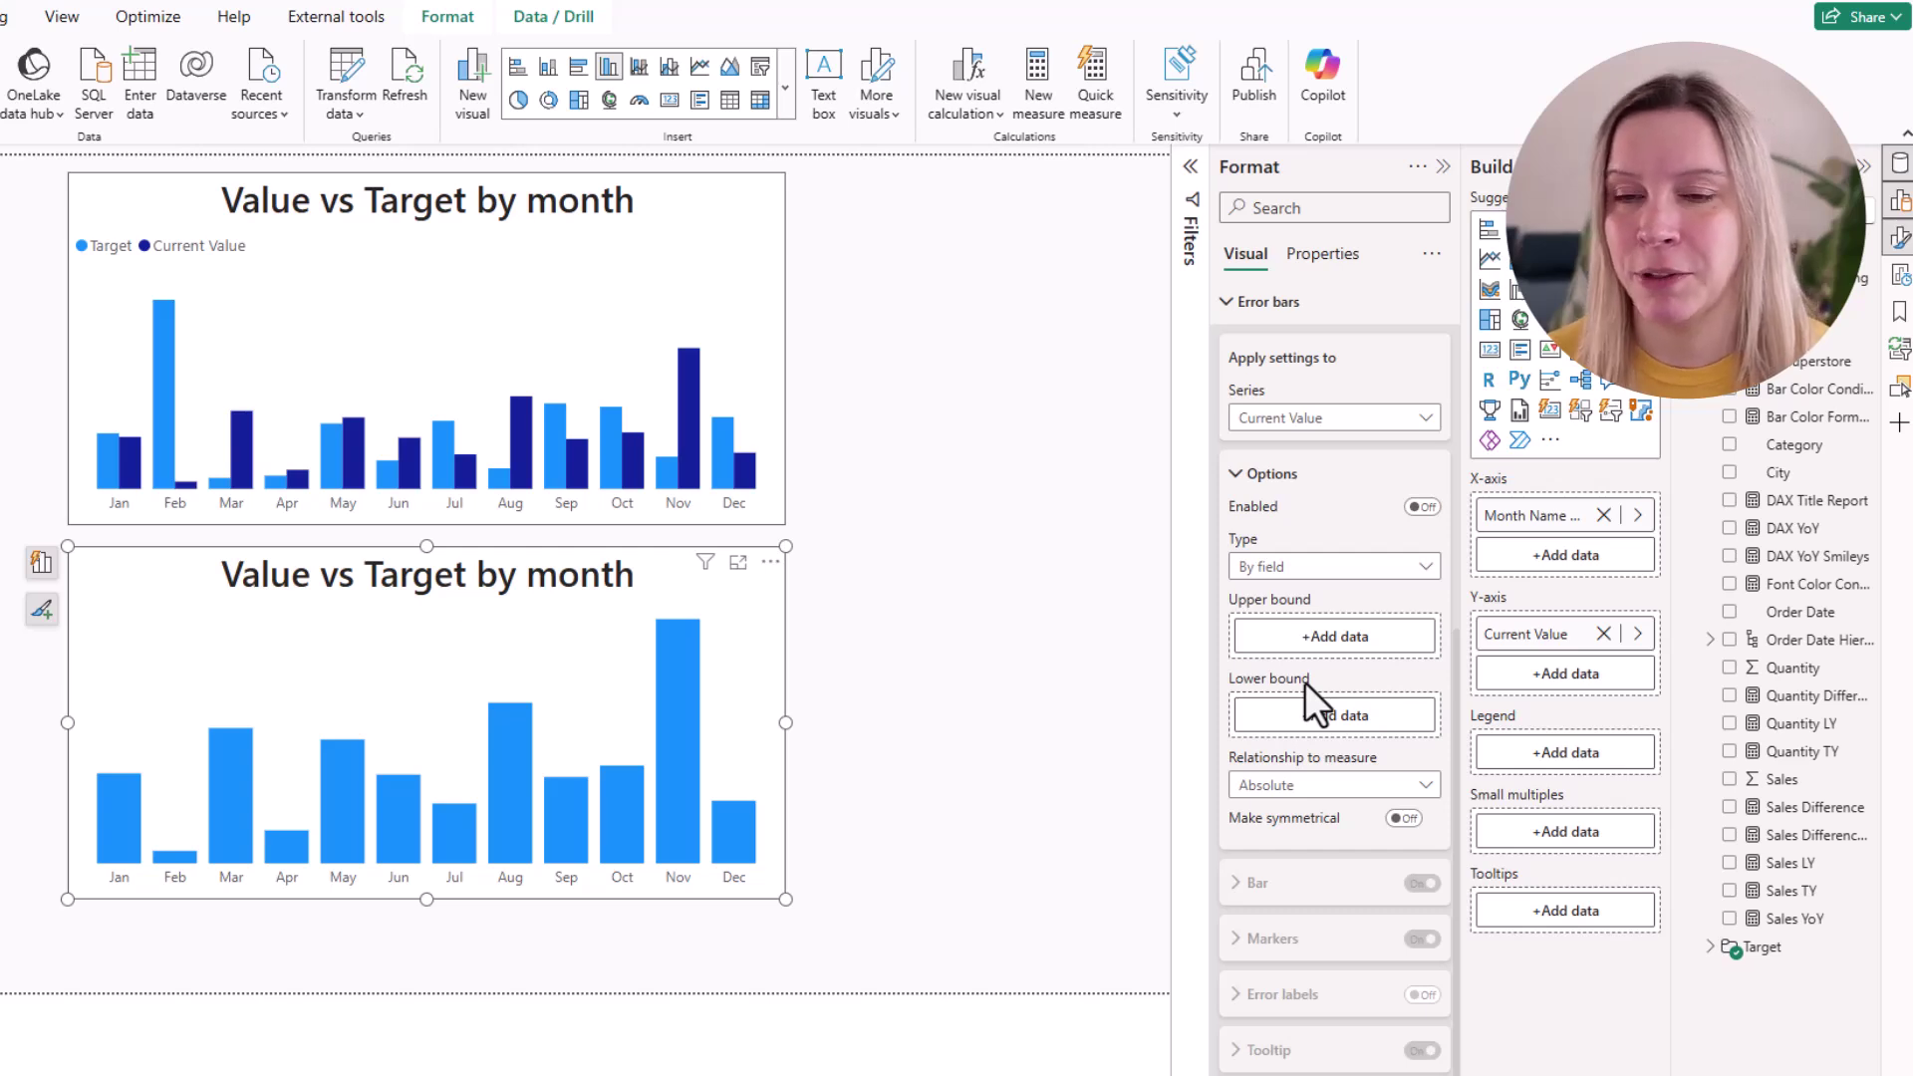
- Enable Current Value error bars with Sales LY as both upper and lower bound
{"action": "left_click", "coordinate": [1424, 507]}
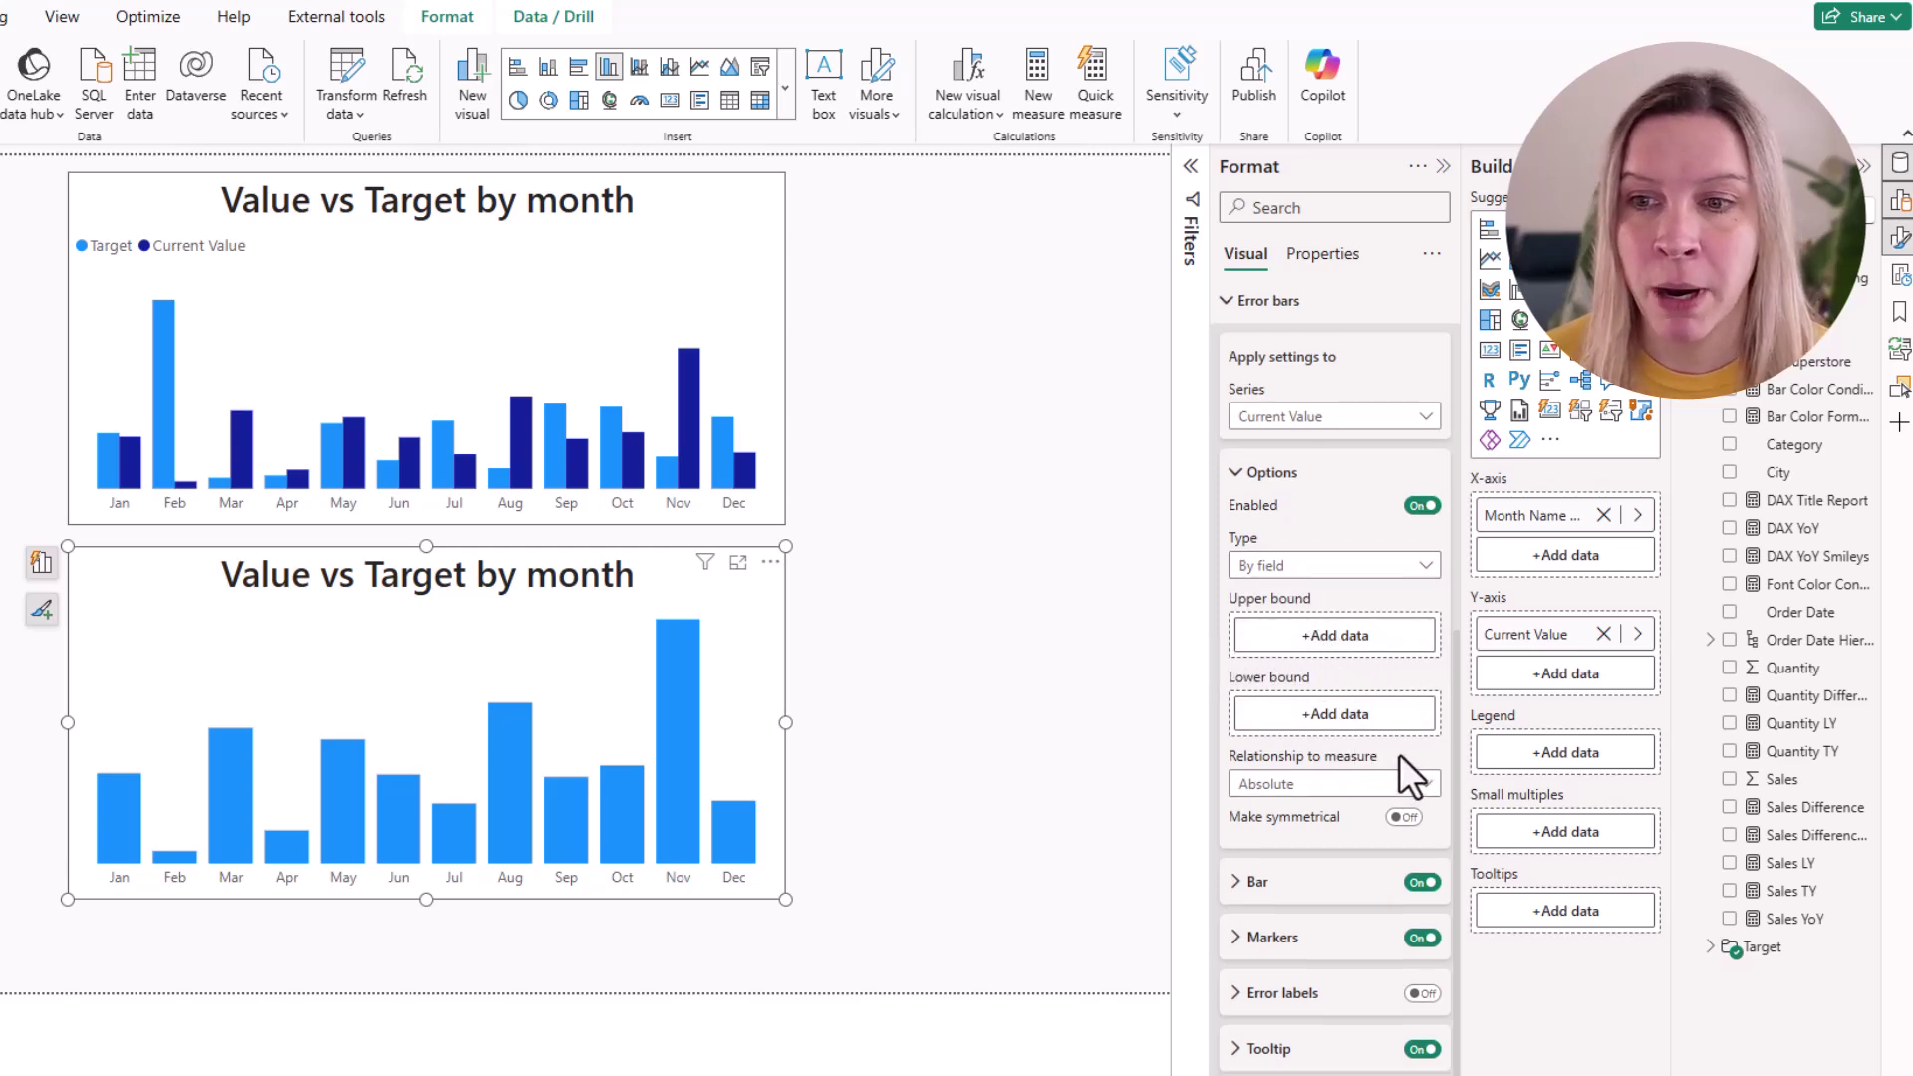
{"action": "left_click", "coordinate": [1790, 895]}
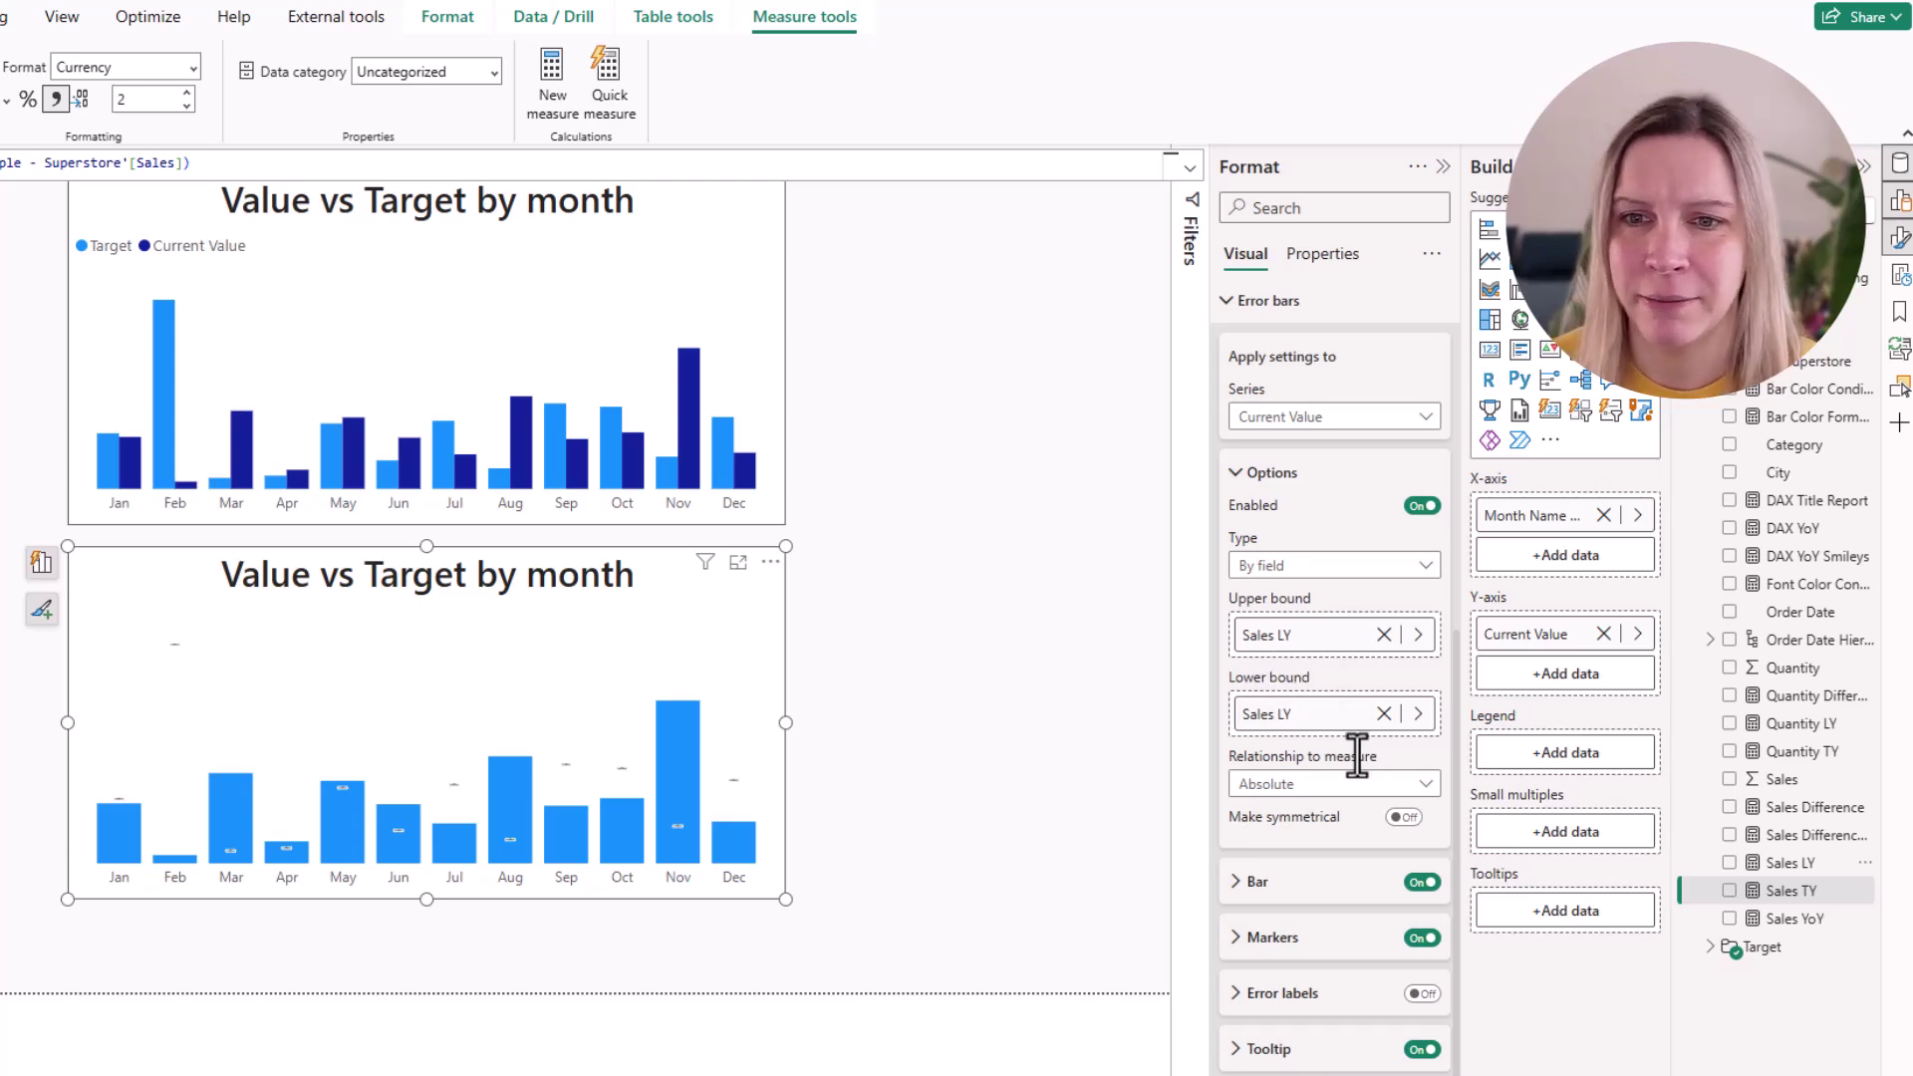
- Make the error bars black, width 10, with a 2 px black border
{"action": "left_click", "coordinate": [1236, 881]}
{"action": "scroll", "coordinate": [1285, 823], "scroll_direction": "down", "scroll_amount": 3}
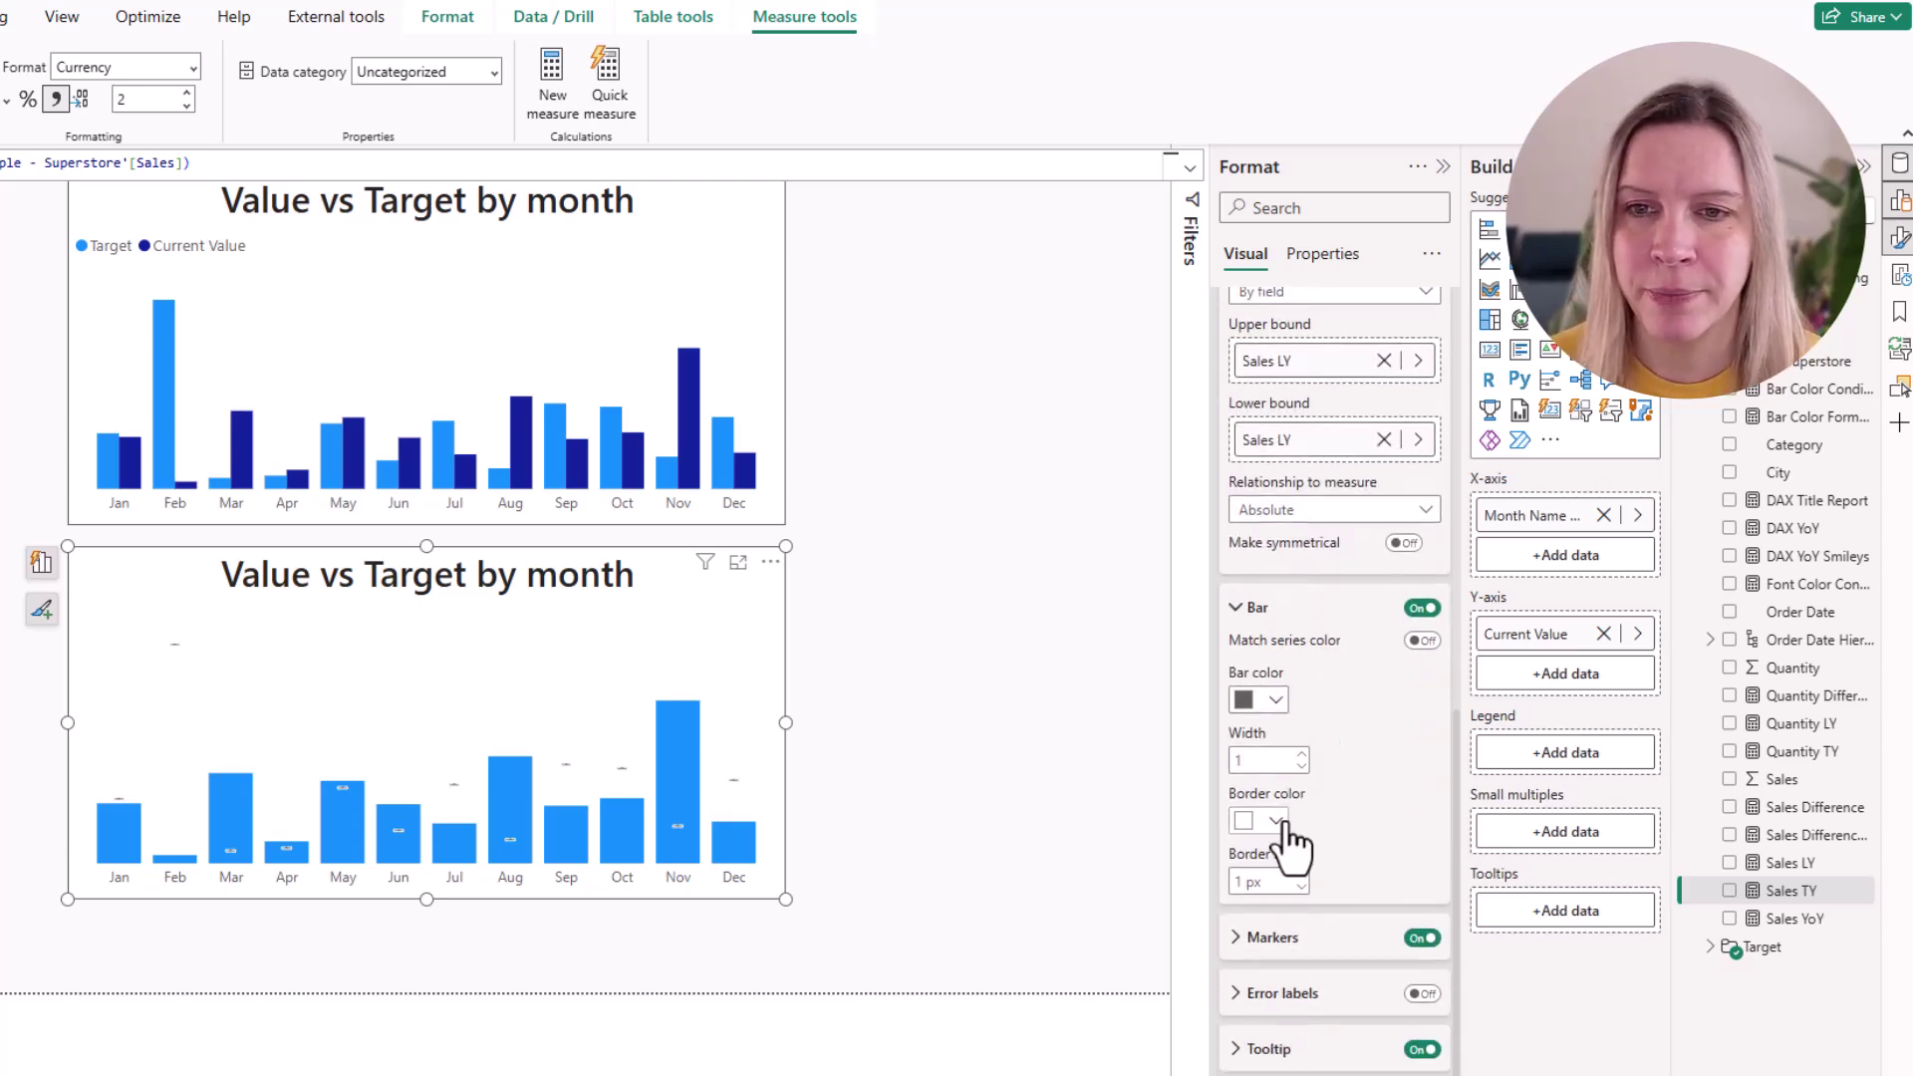
{"action": "left_click", "coordinate": [1302, 755]}
{"action": "left_click", "coordinate": [1302, 755]}
{"action": "left_click", "coordinate": [1302, 755]}
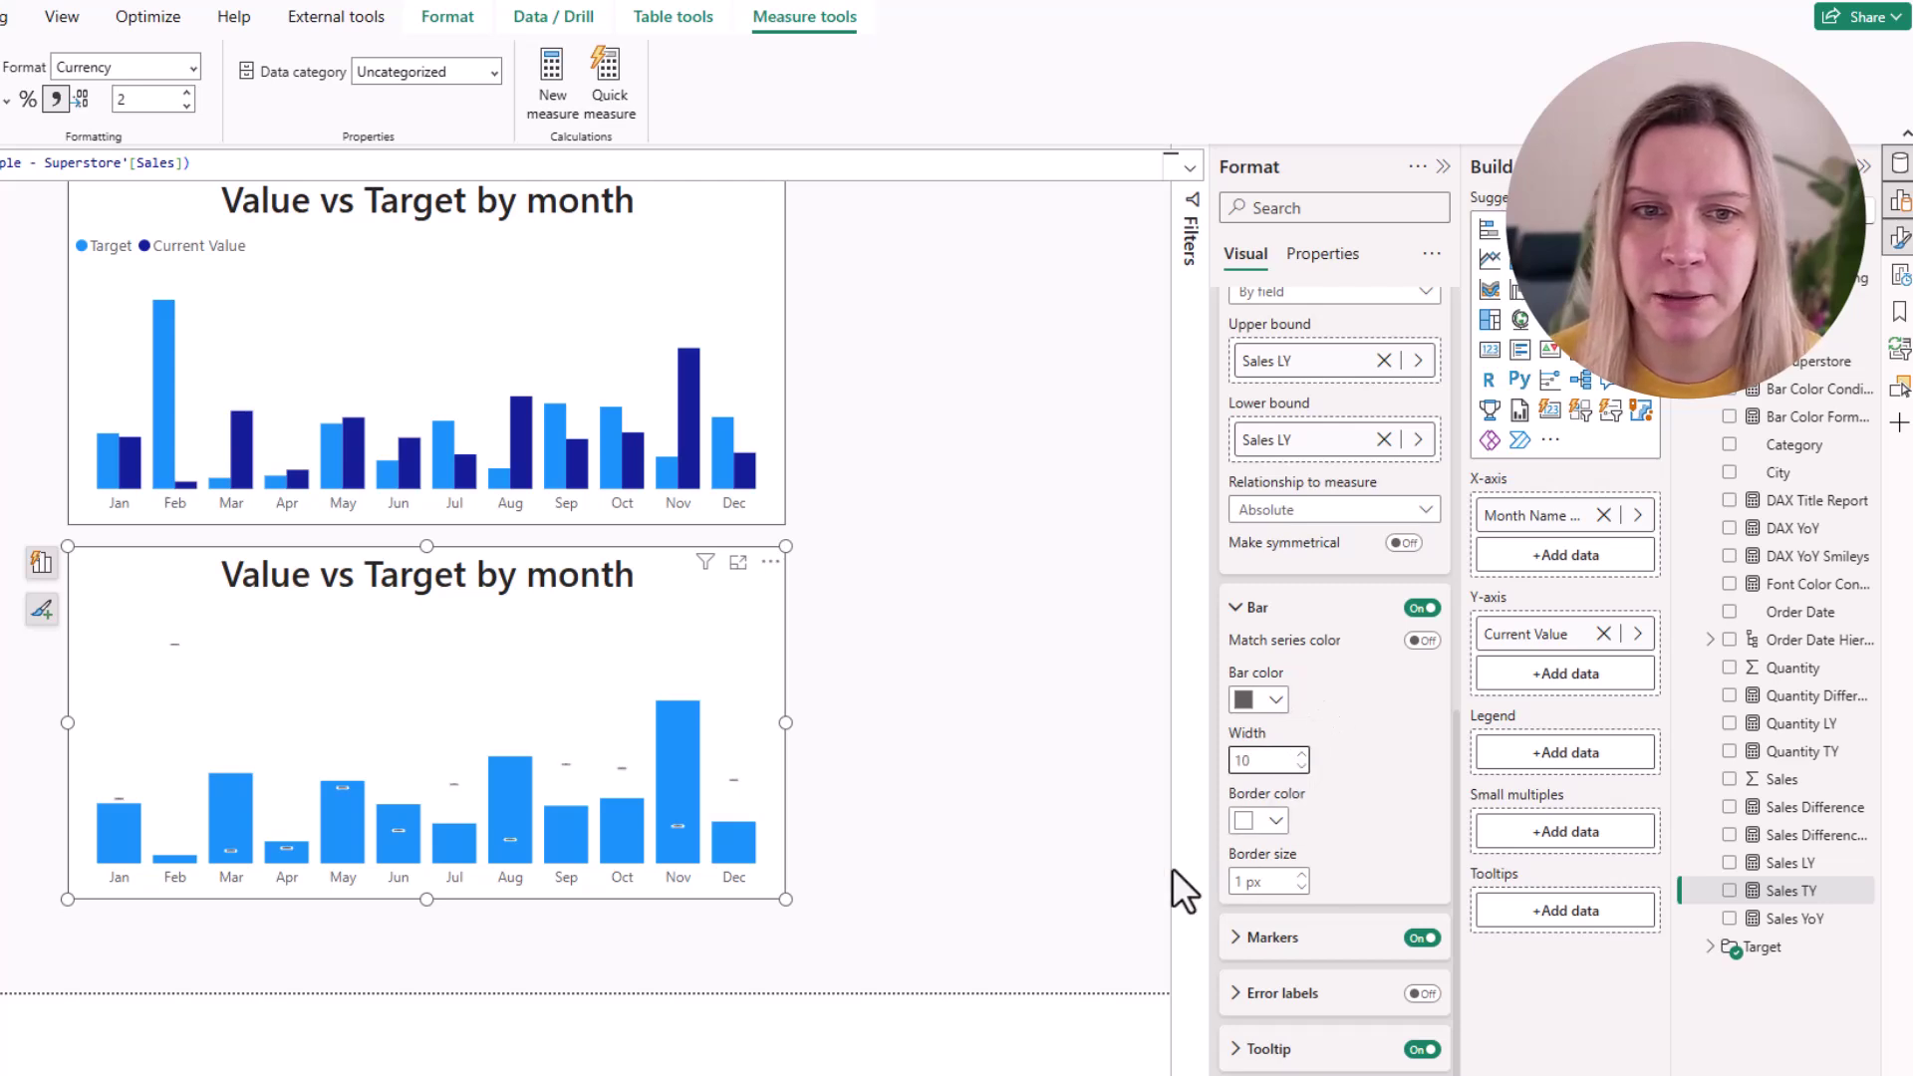
{"action": "left_click", "coordinate": [1275, 699]}
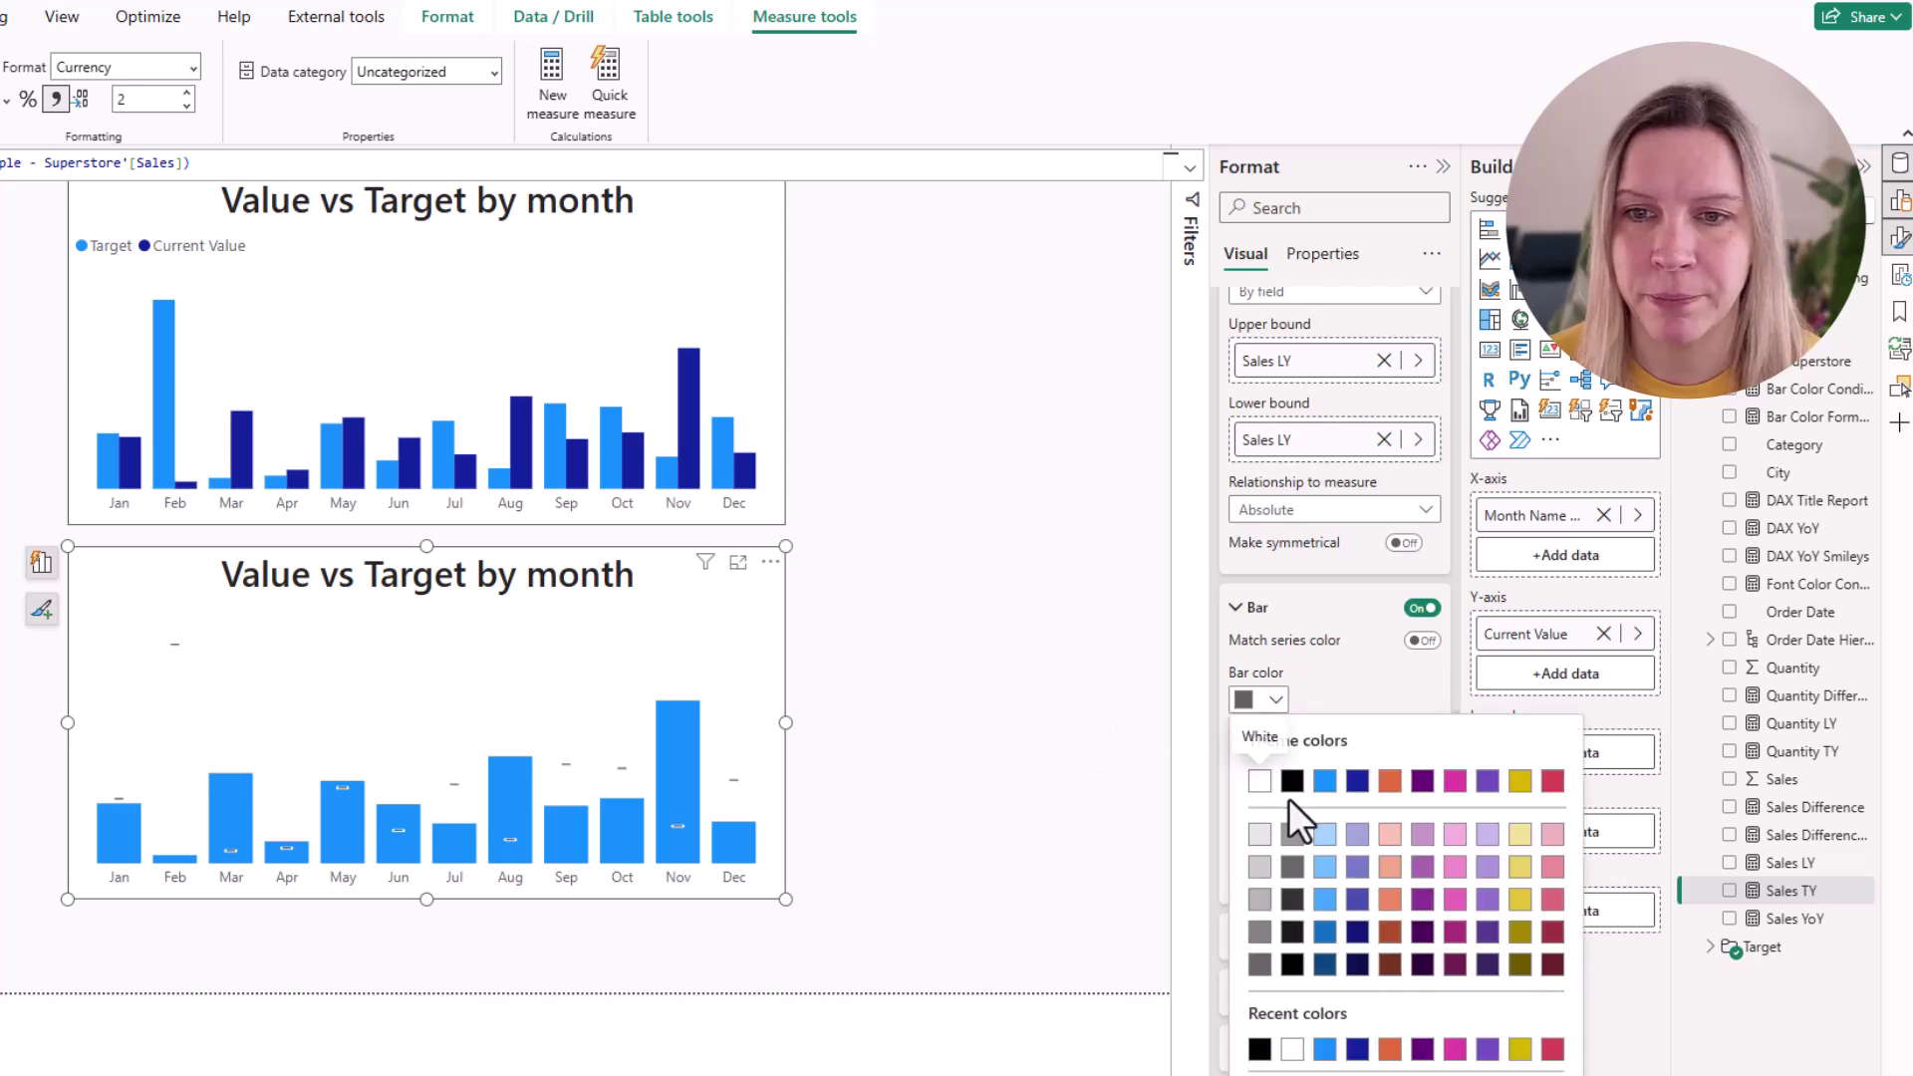
{"action": "left_click", "coordinate": [1286, 783]}
{"action": "left_click", "coordinate": [1301, 874]}
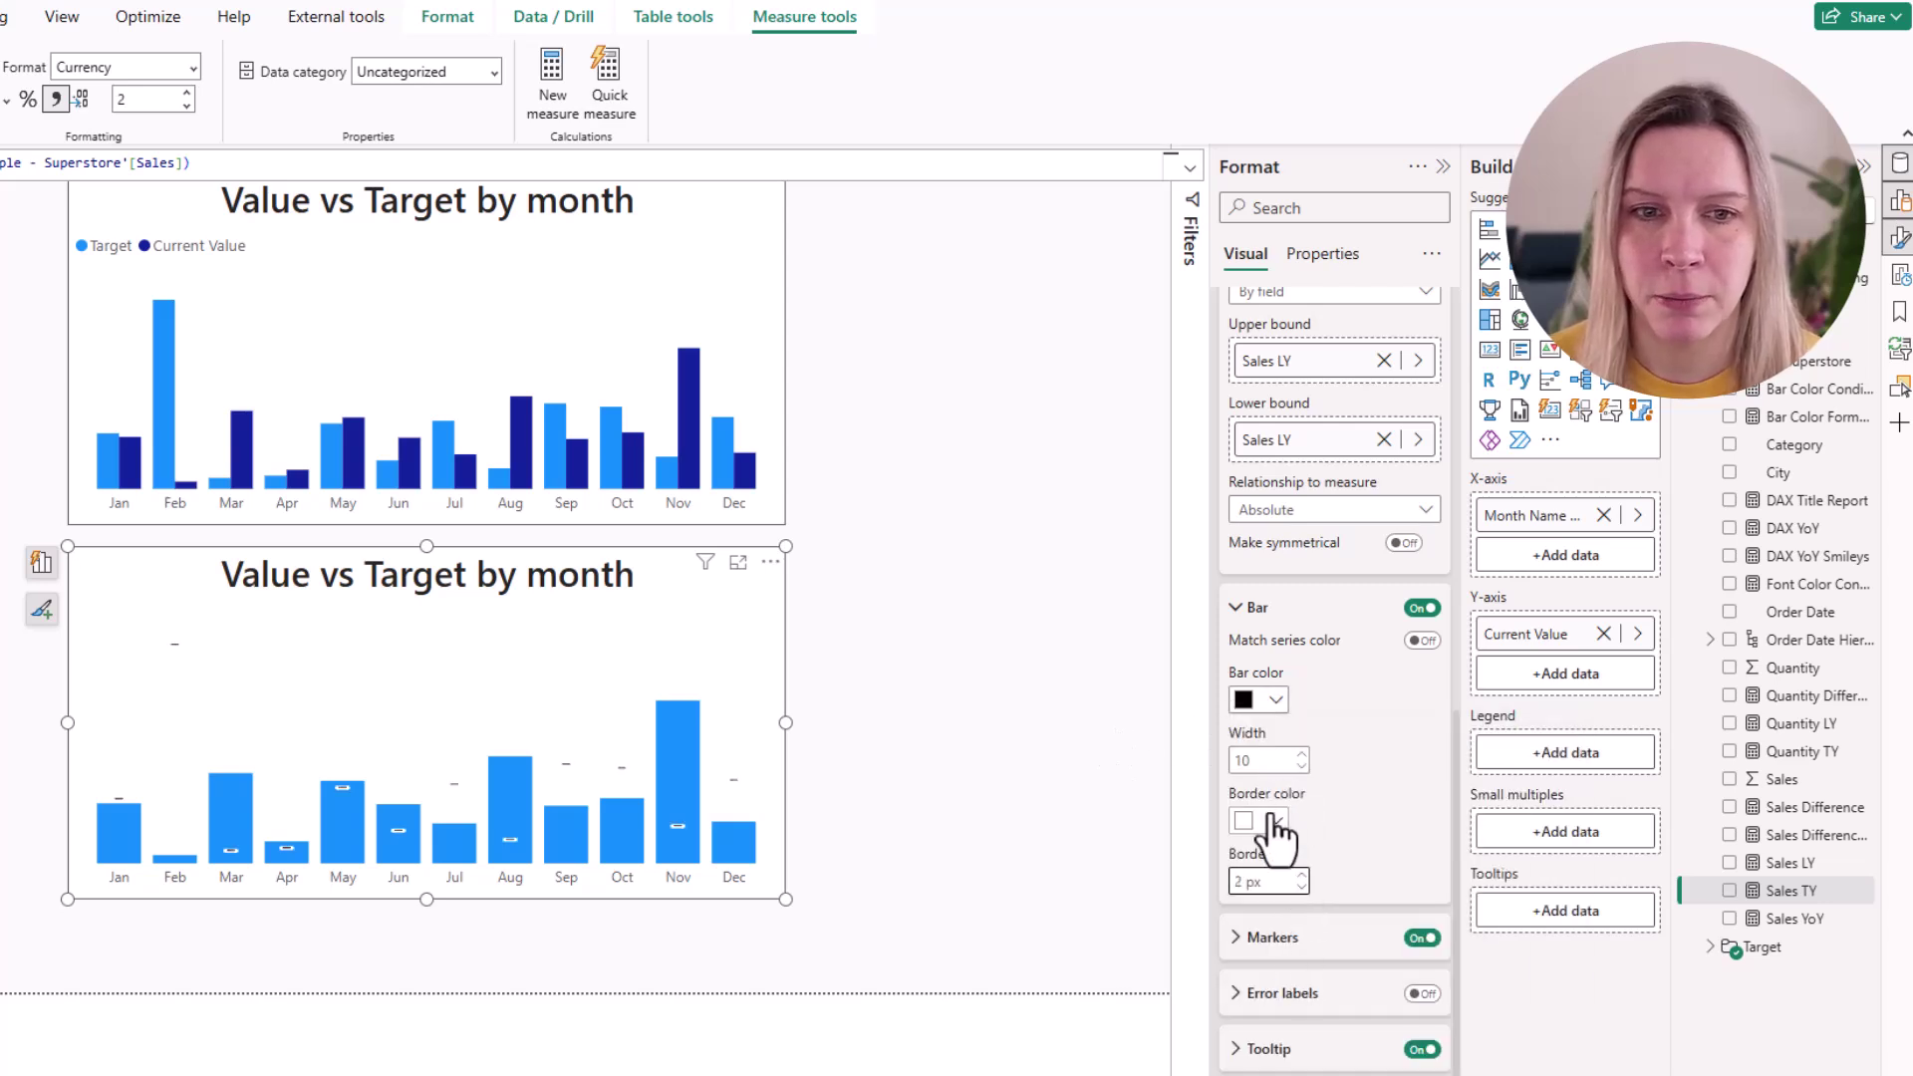
{"action": "left_click", "coordinate": [1265, 820]}
{"action": "left_click", "coordinate": [1258, 721]}
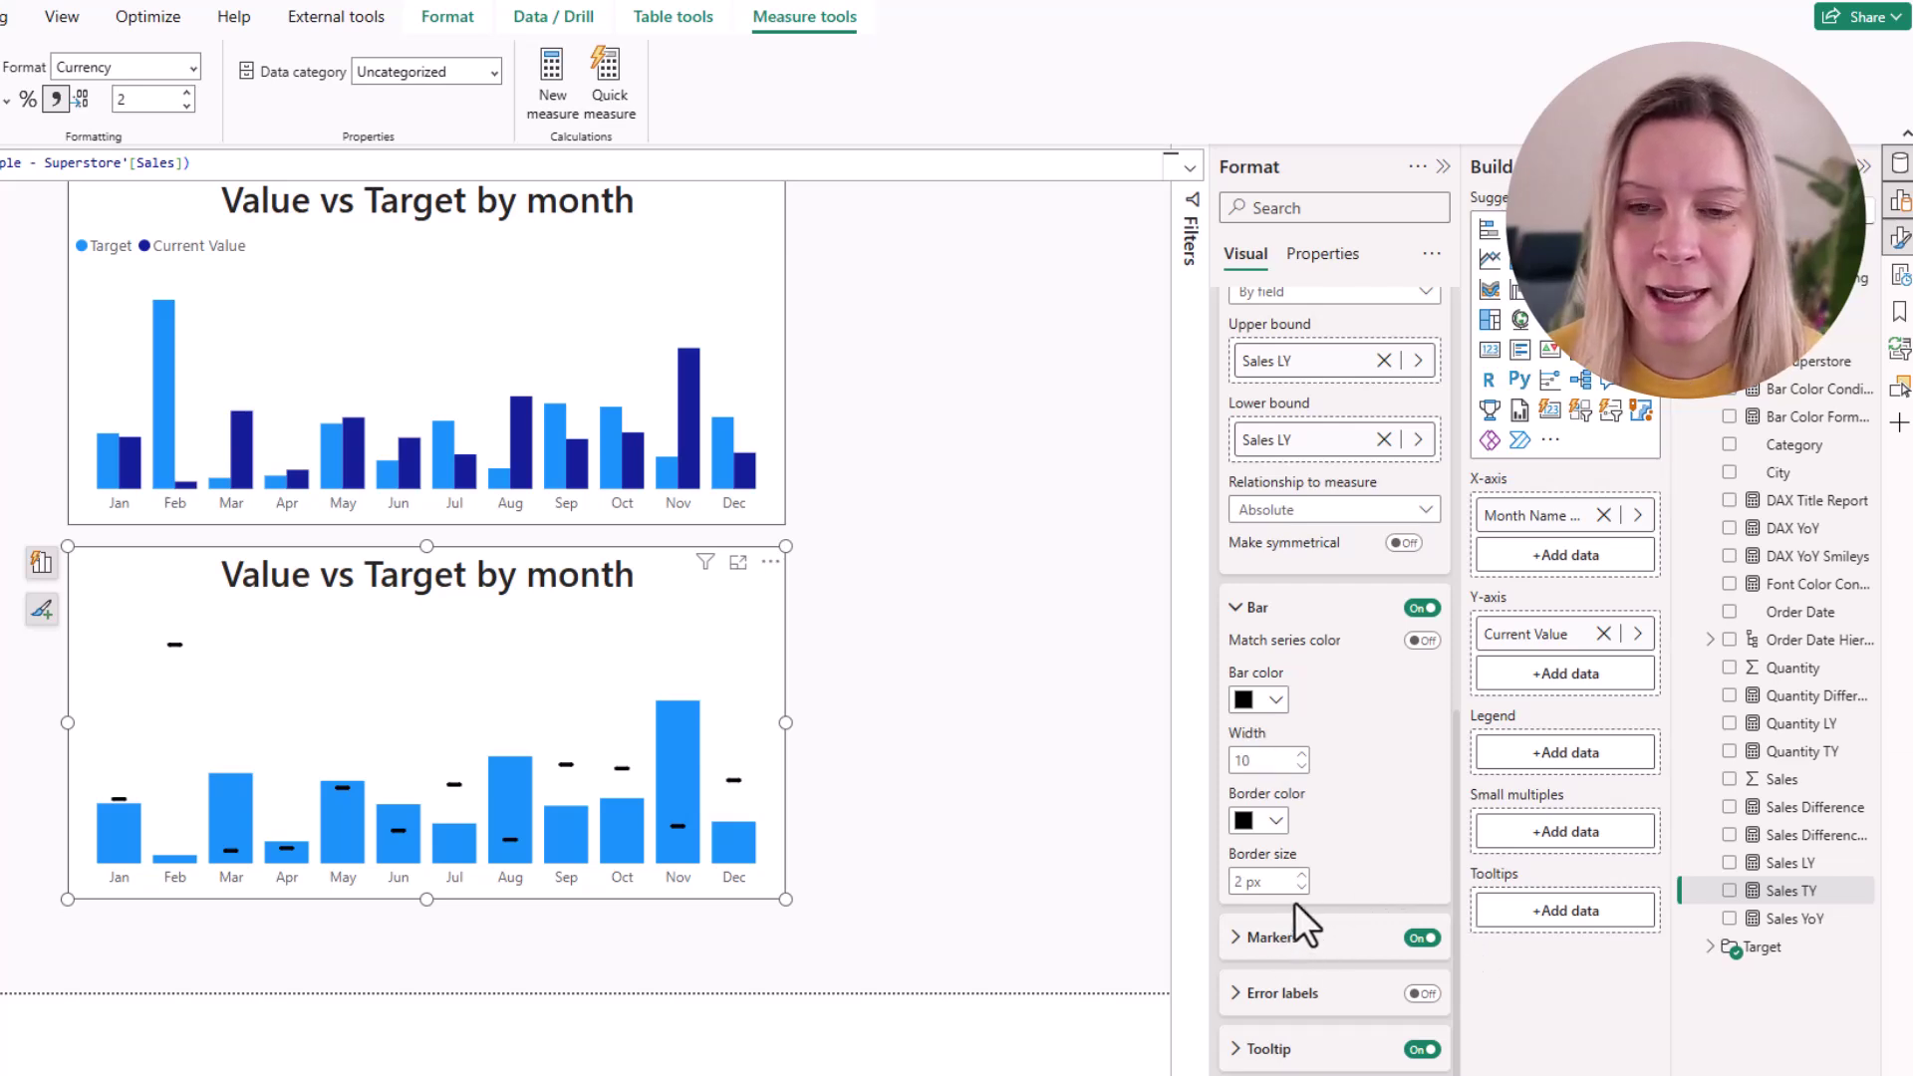
{"action": "left_click", "coordinate": [1298, 939]}
- Set the error-bar marker shape to a round dot so targets appear as circles
{"action": "scroll", "coordinate": [1324, 902], "scroll_direction": "down", "scroll_amount": 2}
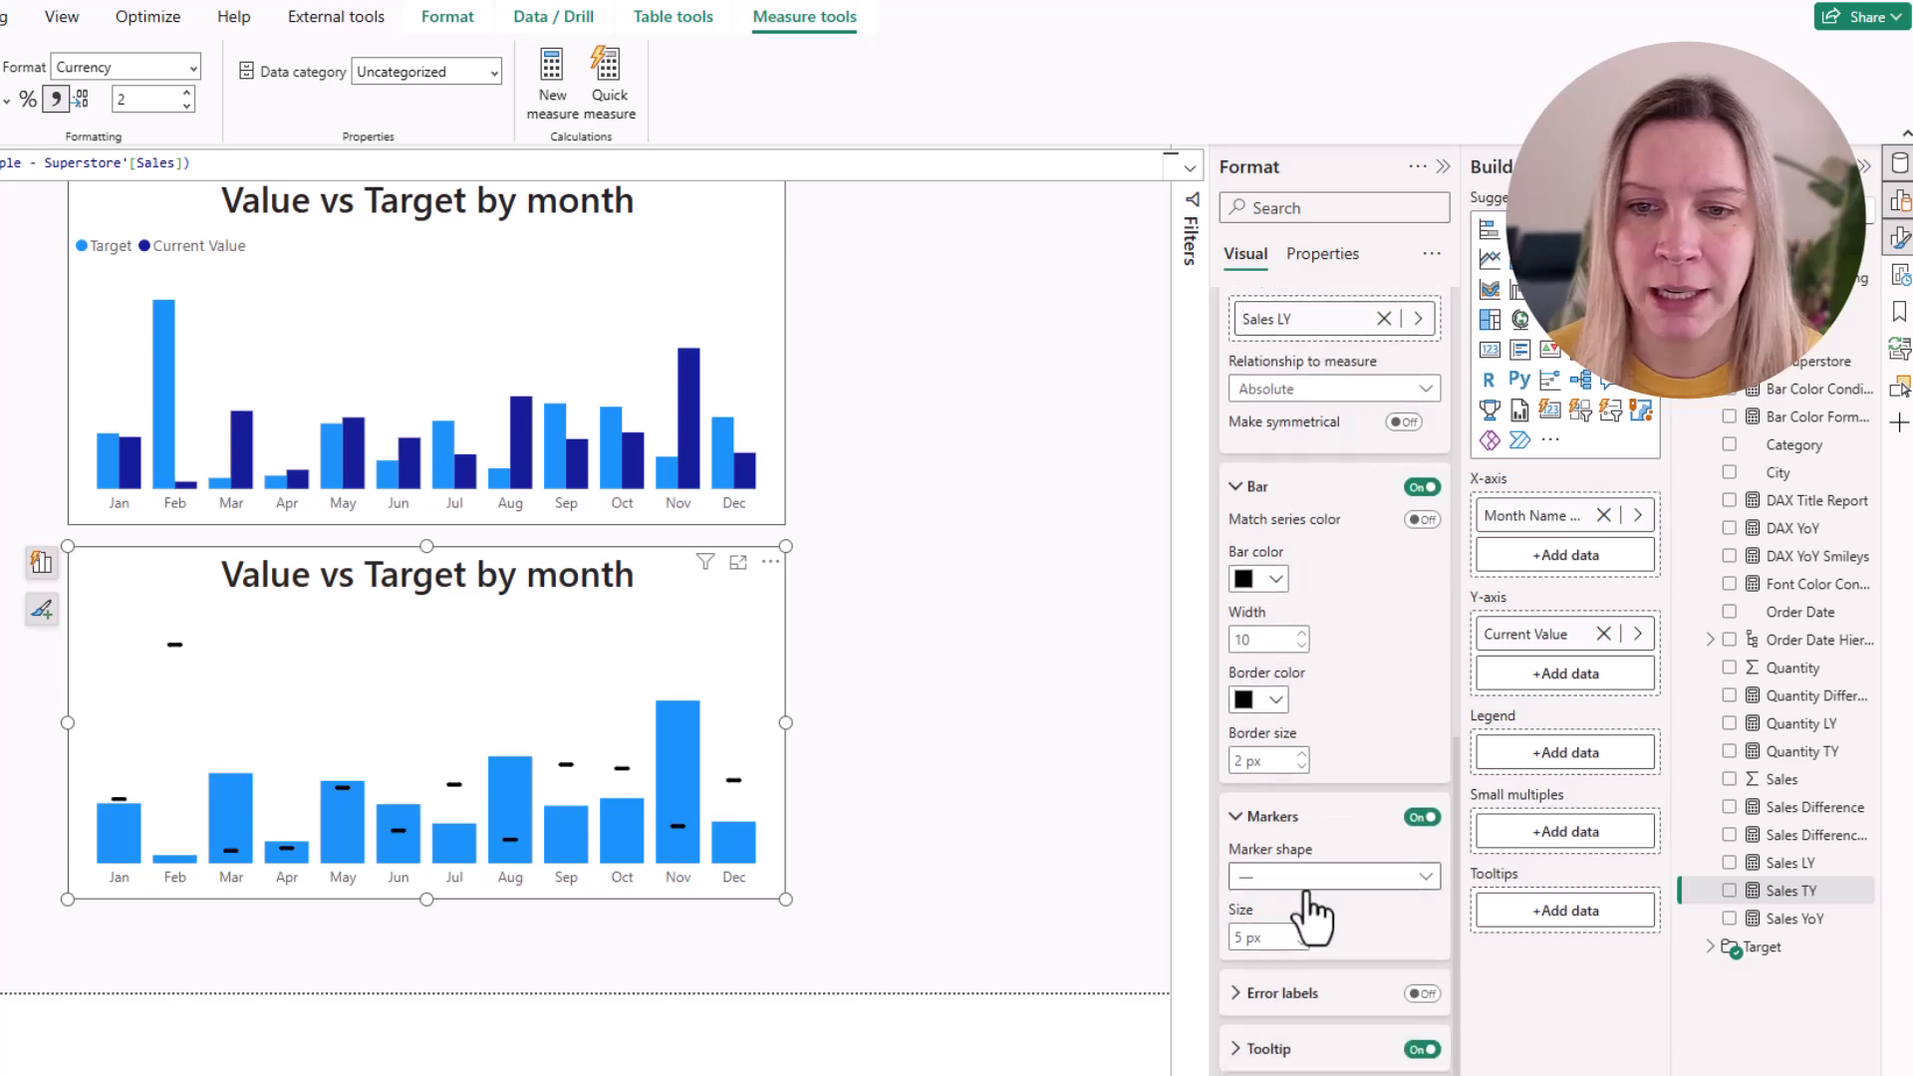
{"action": "left_click", "coordinate": [1295, 877]}
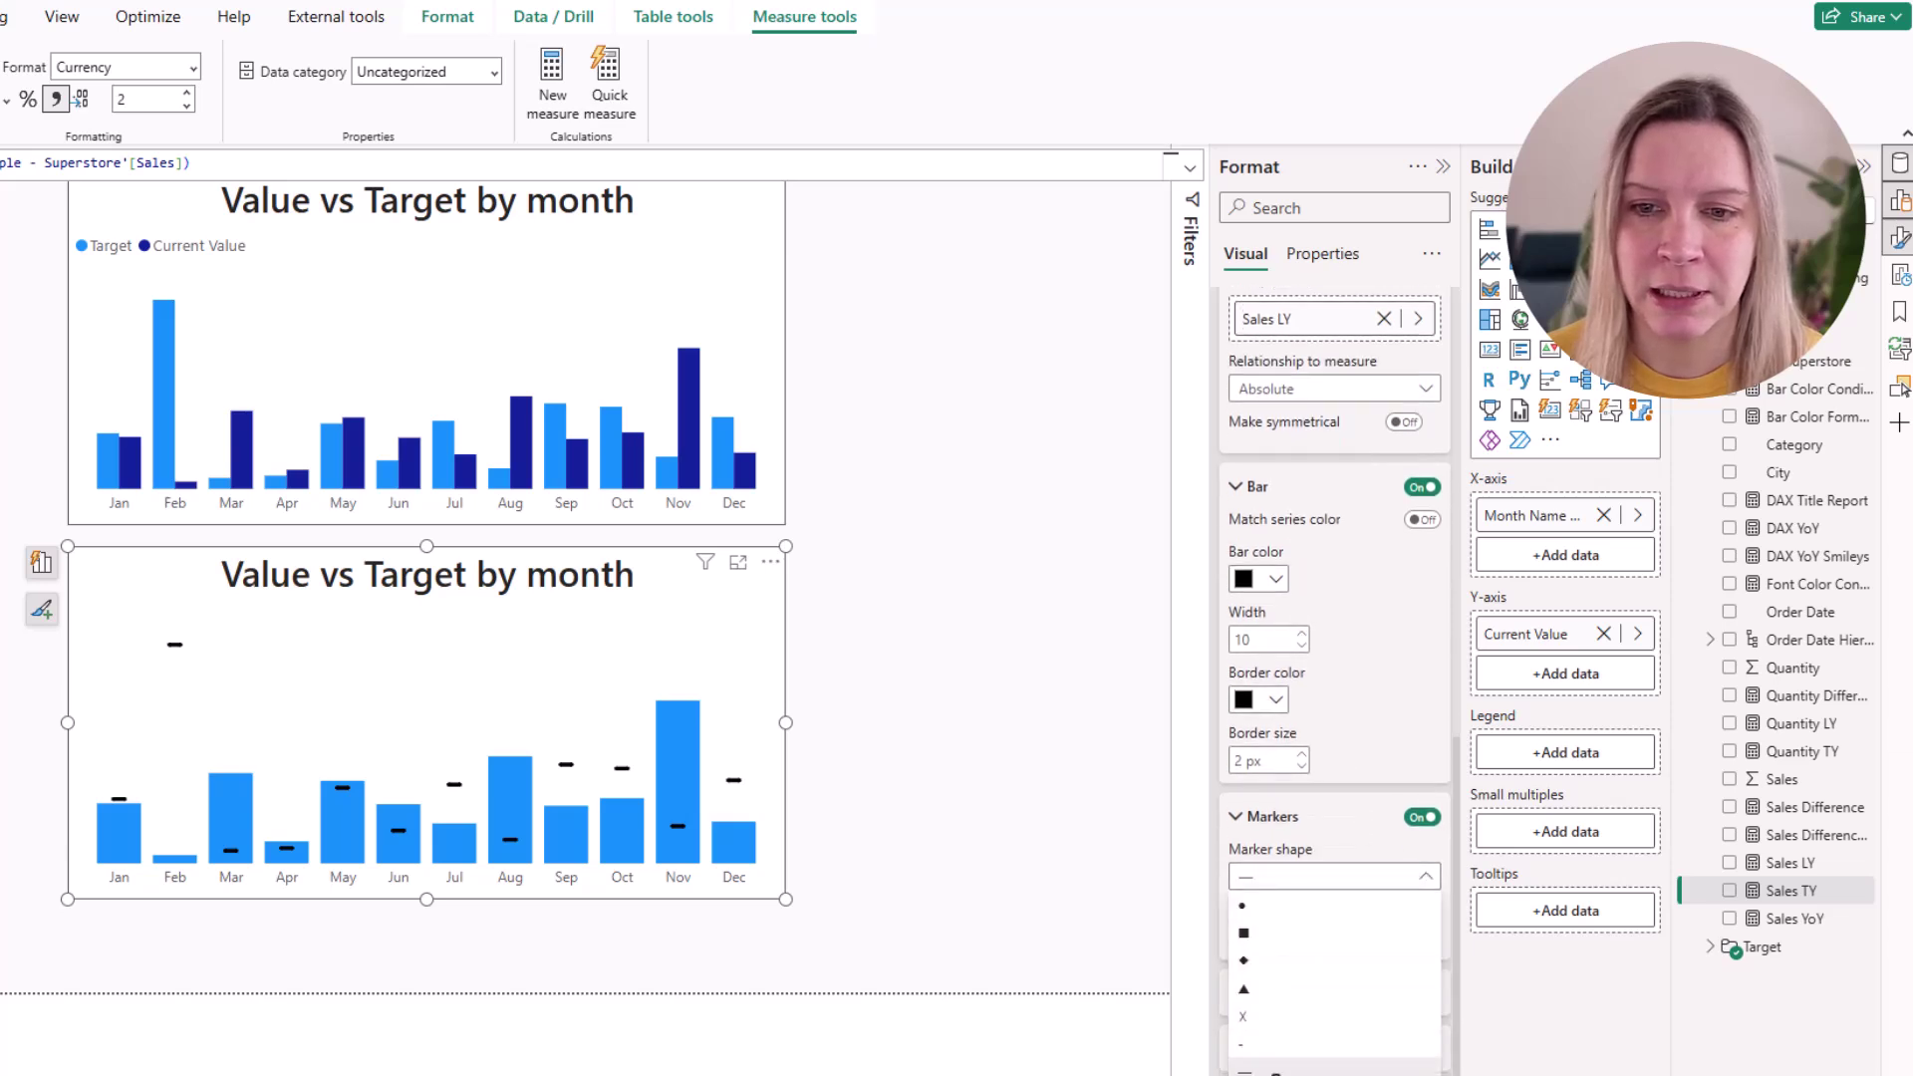
{"action": "left_click", "coordinate": [1314, 835]}
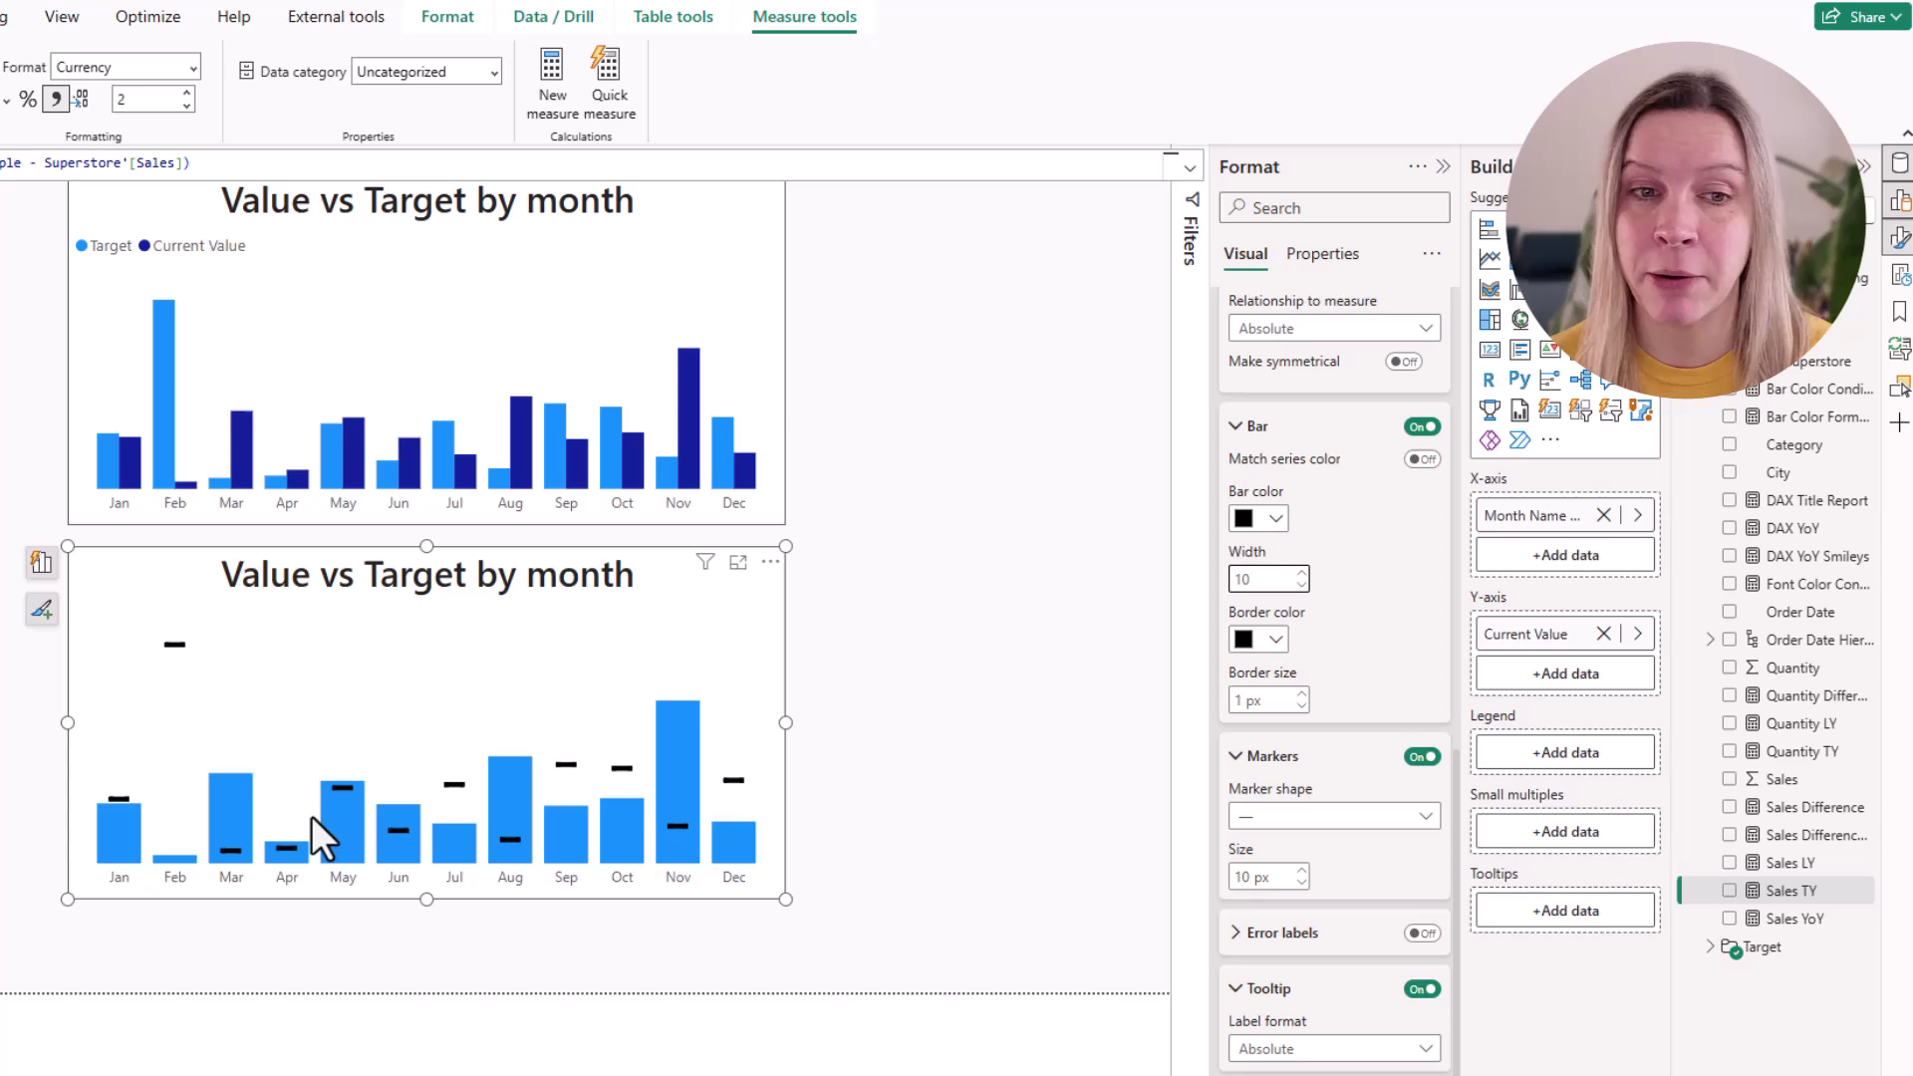
{"action": "mouse_move", "coordinate": [345, 835]}
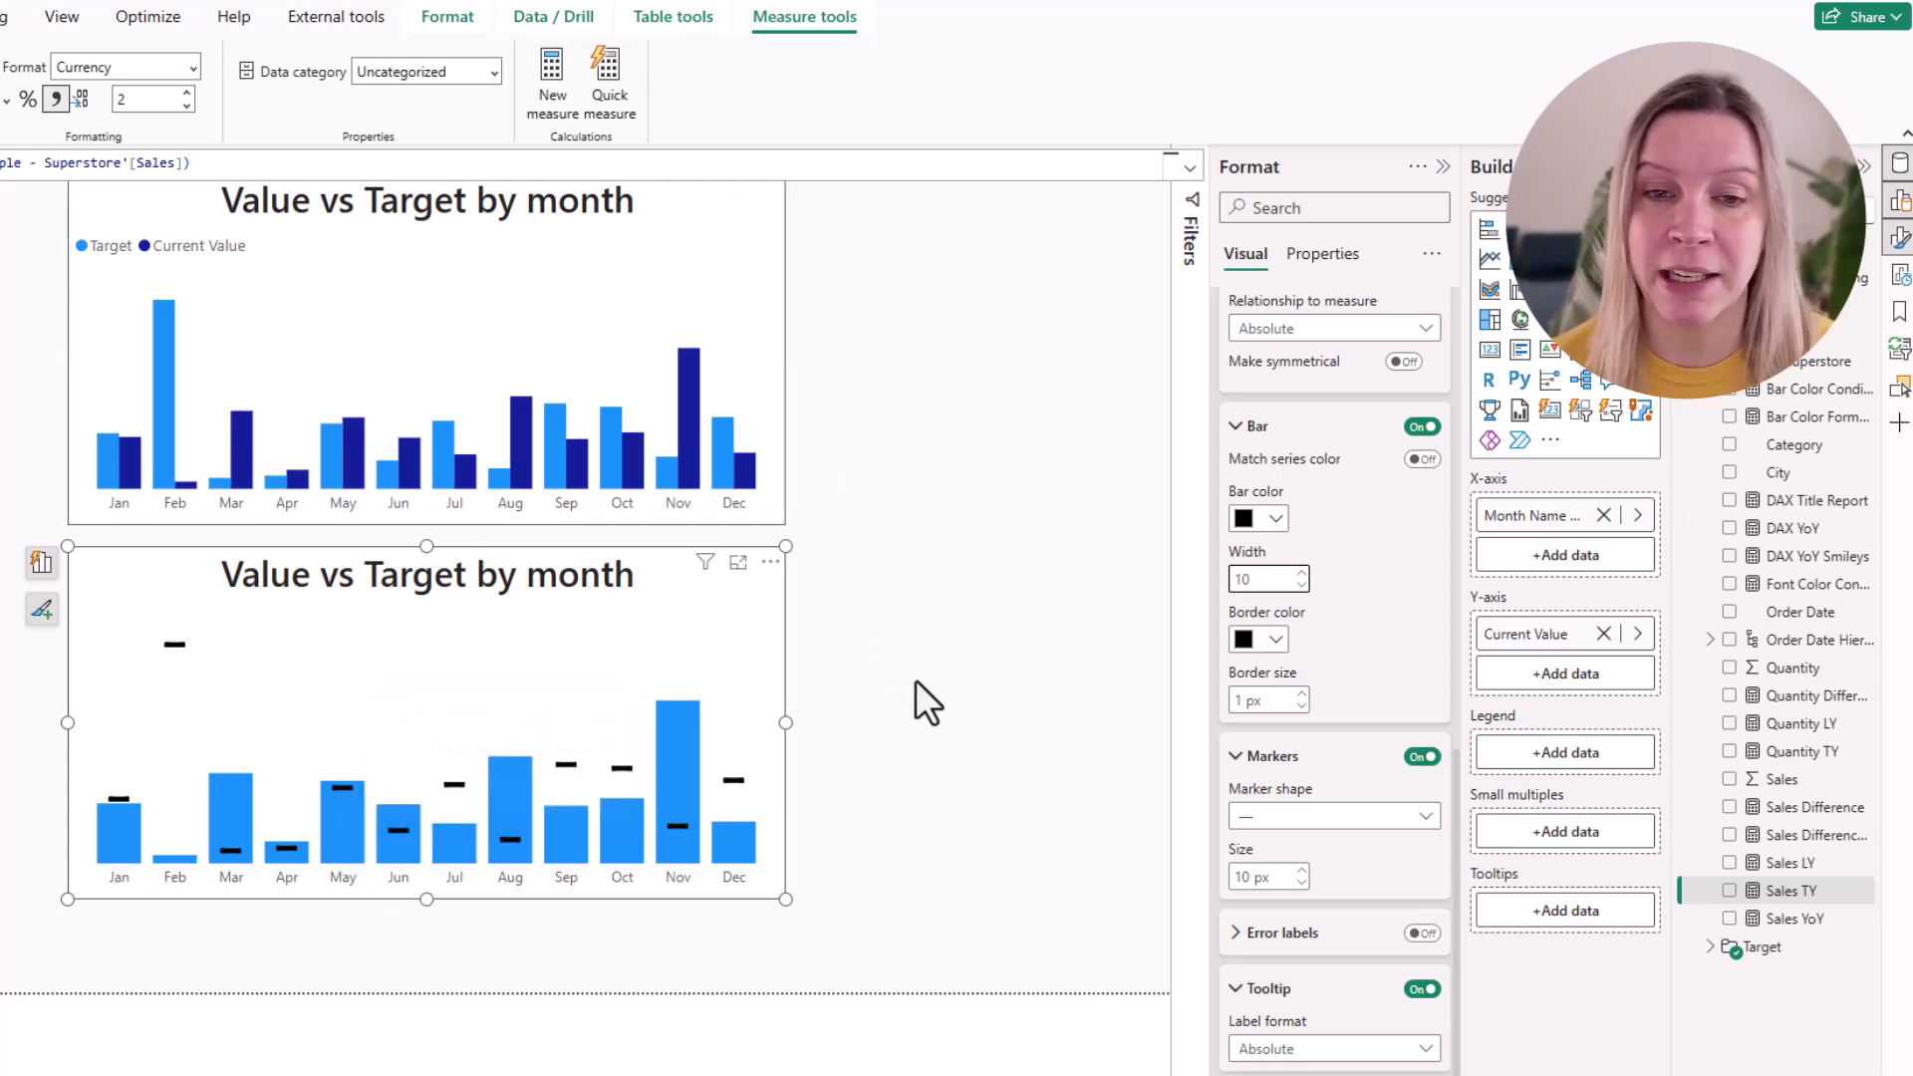
{"action": "left_click", "coordinate": [1395, 816]}
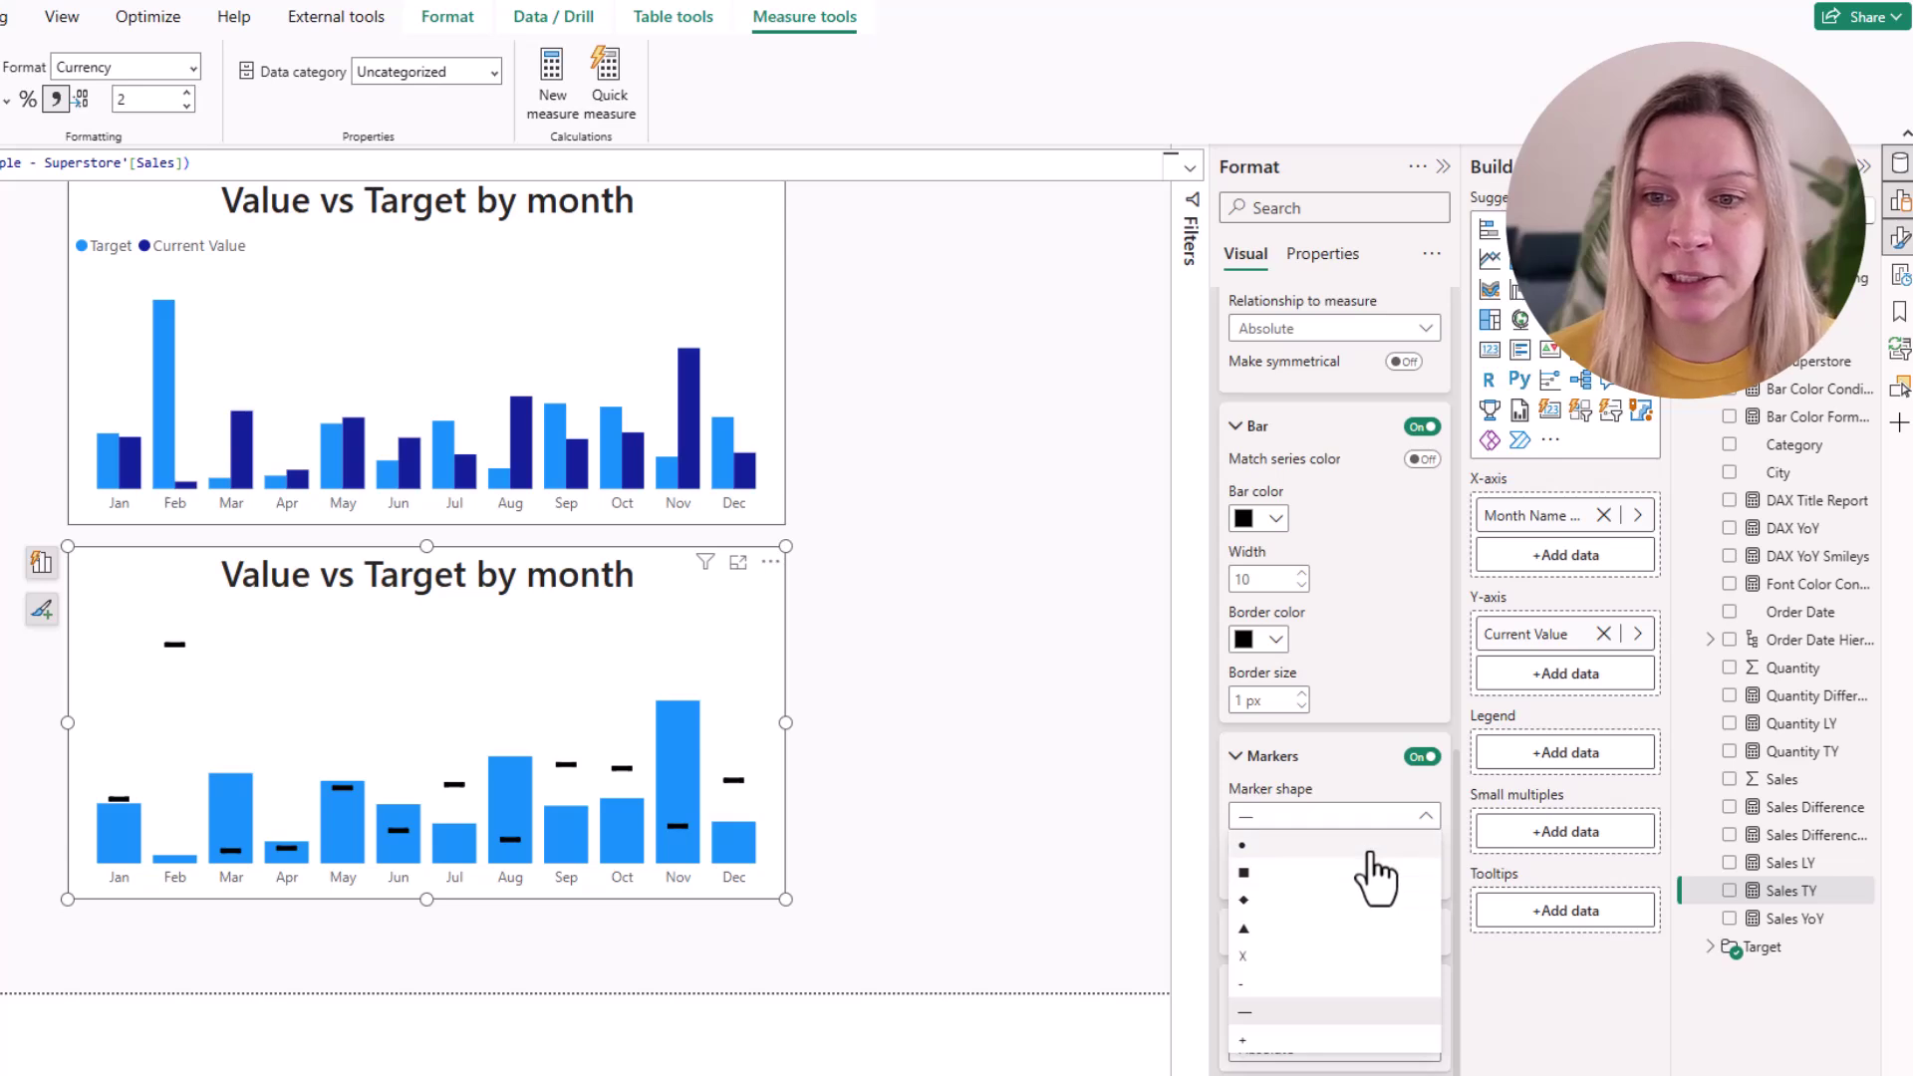
{"action": "left_click", "coordinate": [1369, 854]}
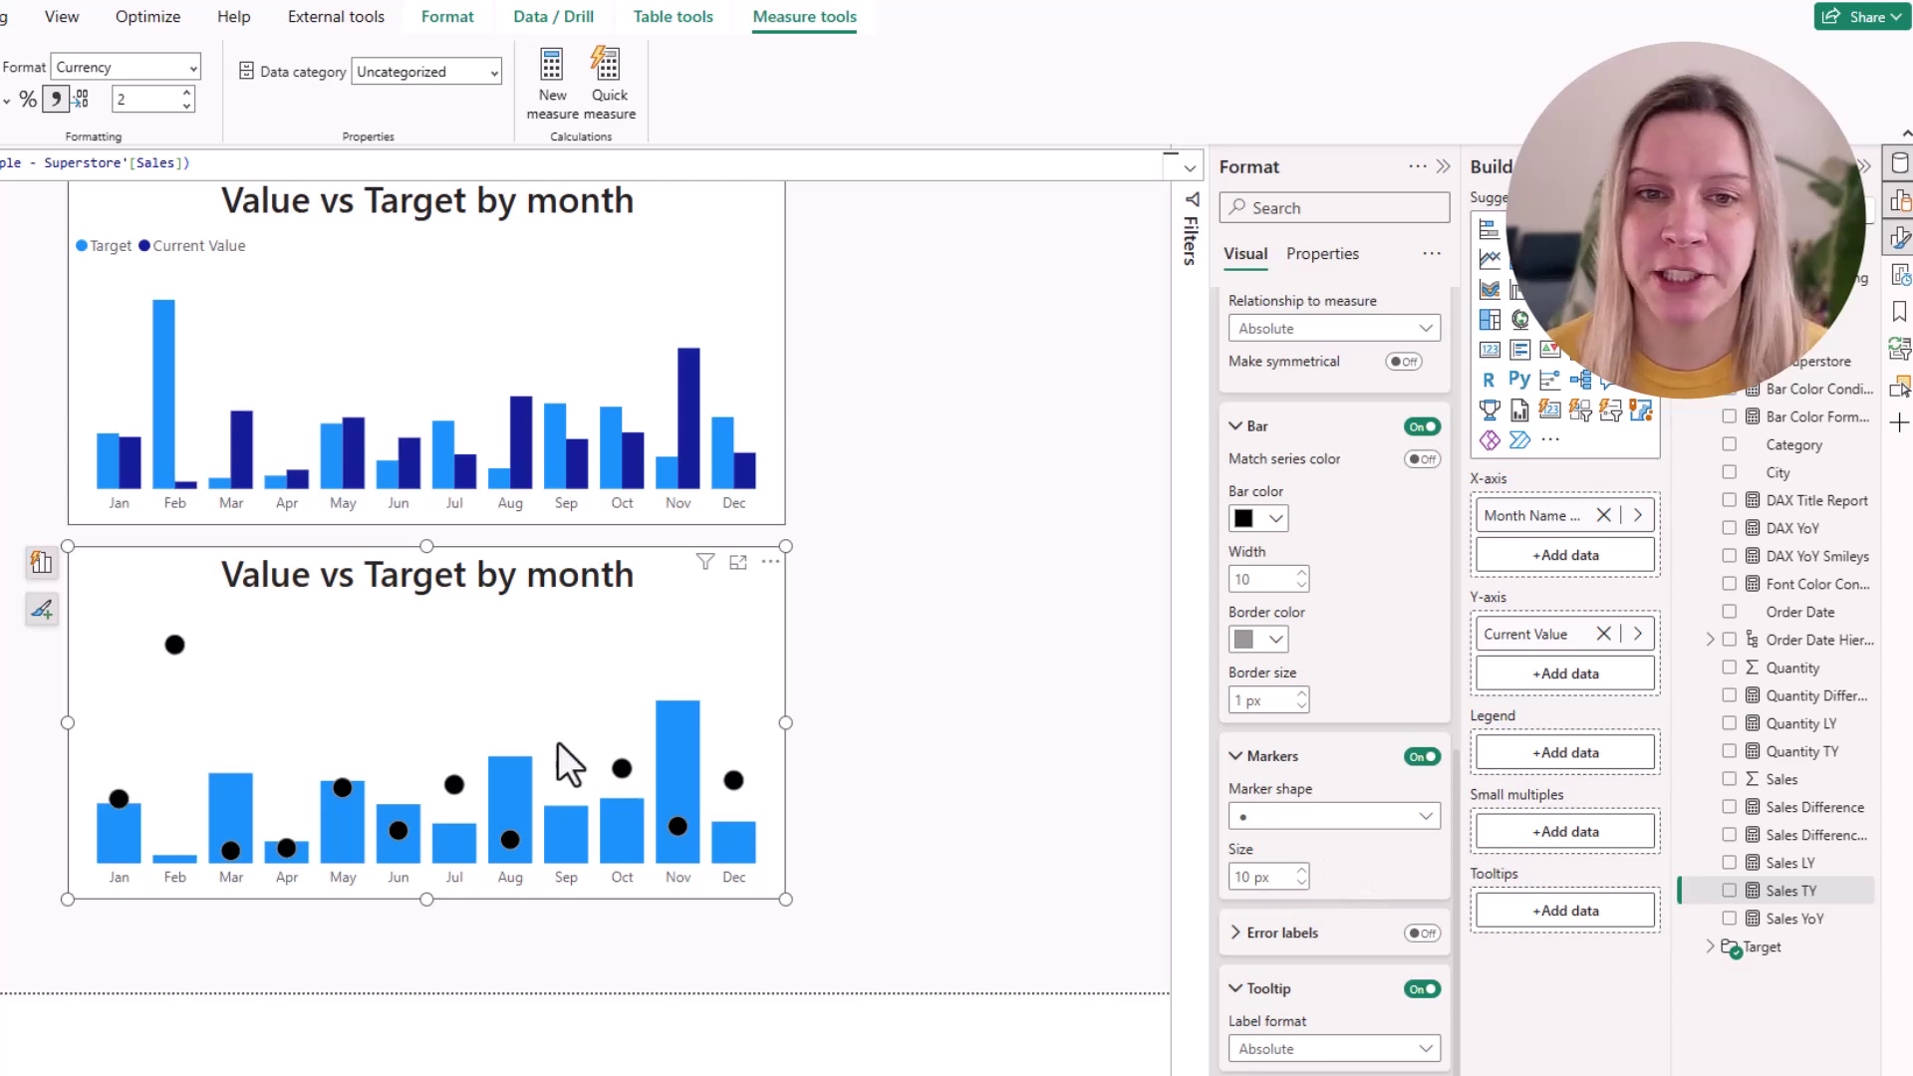
- Colour the Current Value columns with the custom green #54906D
{"action": "scroll", "coordinate": [1300, 797], "scroll_direction": "up", "scroll_amount": 6}
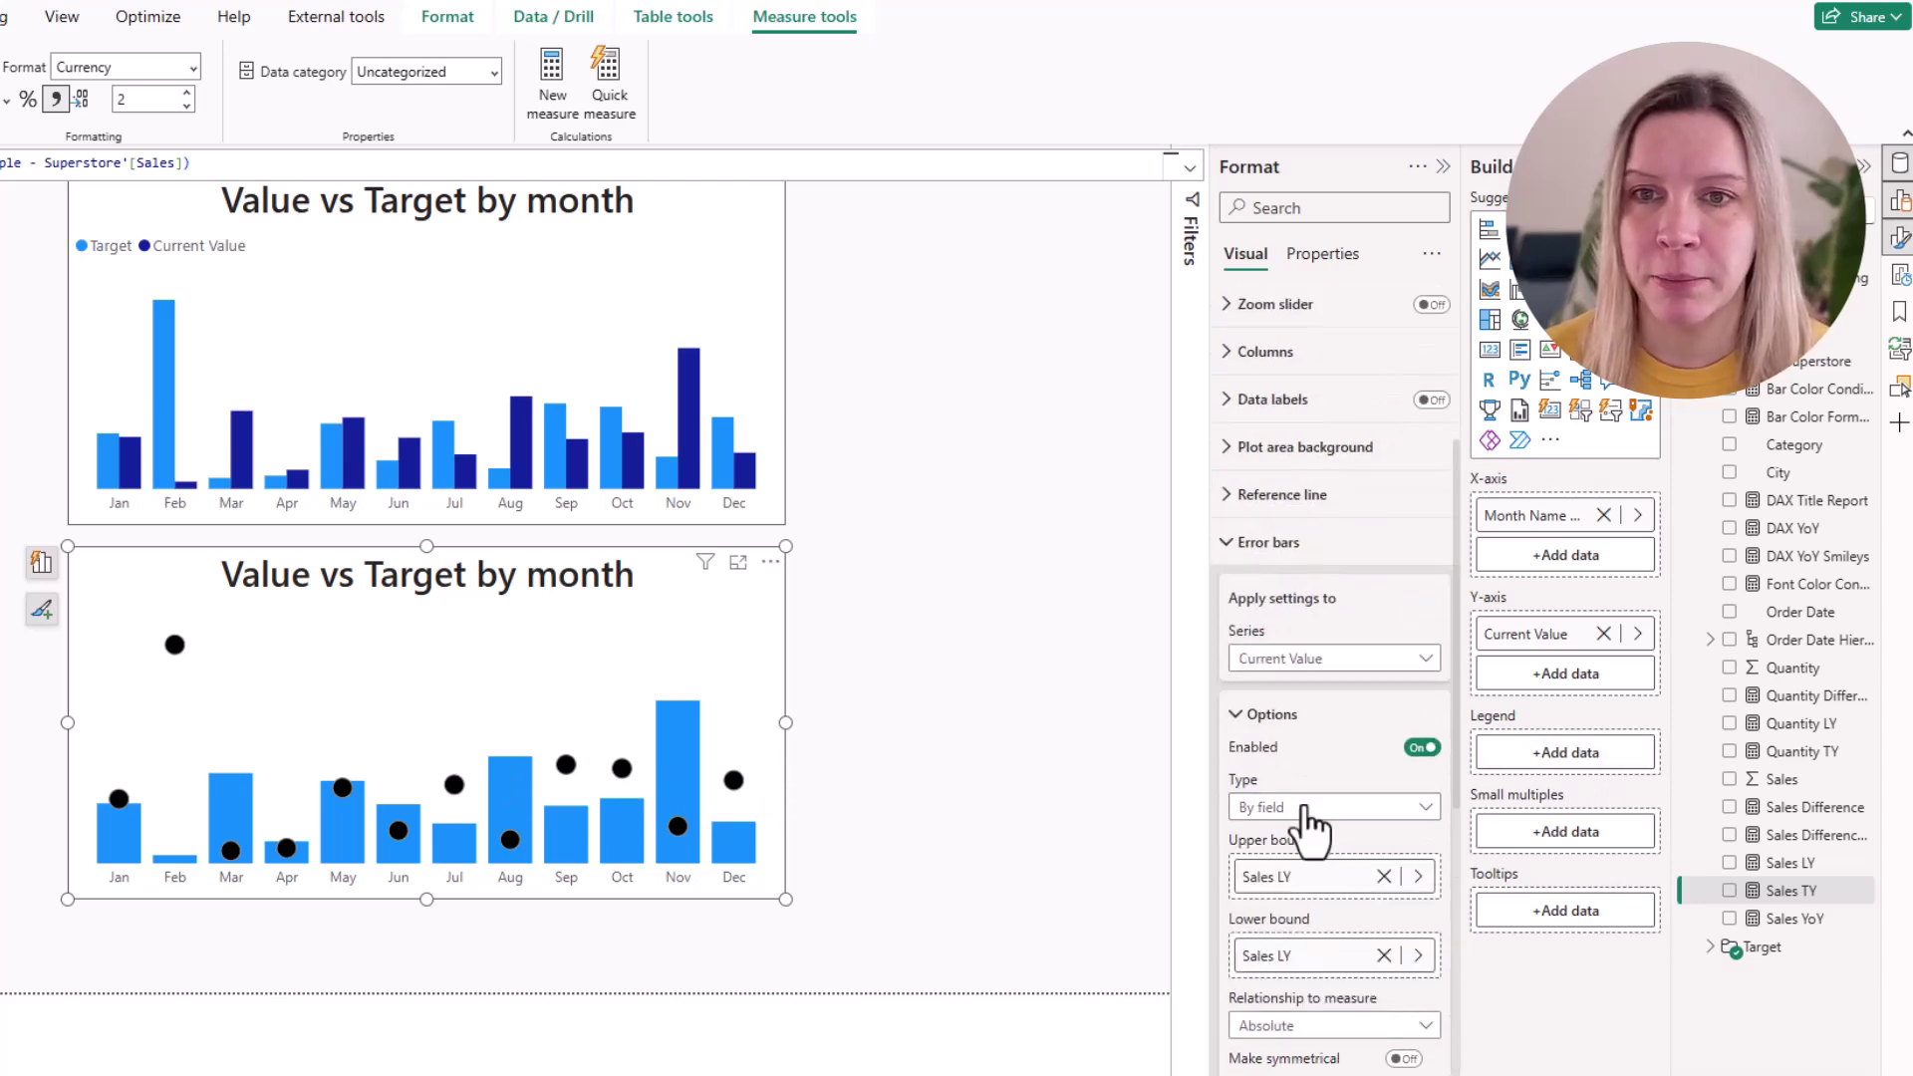
{"action": "scroll", "coordinate": [1308, 827], "scroll_direction": "up", "scroll_amount": 4}
{"action": "left_click", "coordinate": [1307, 697]}
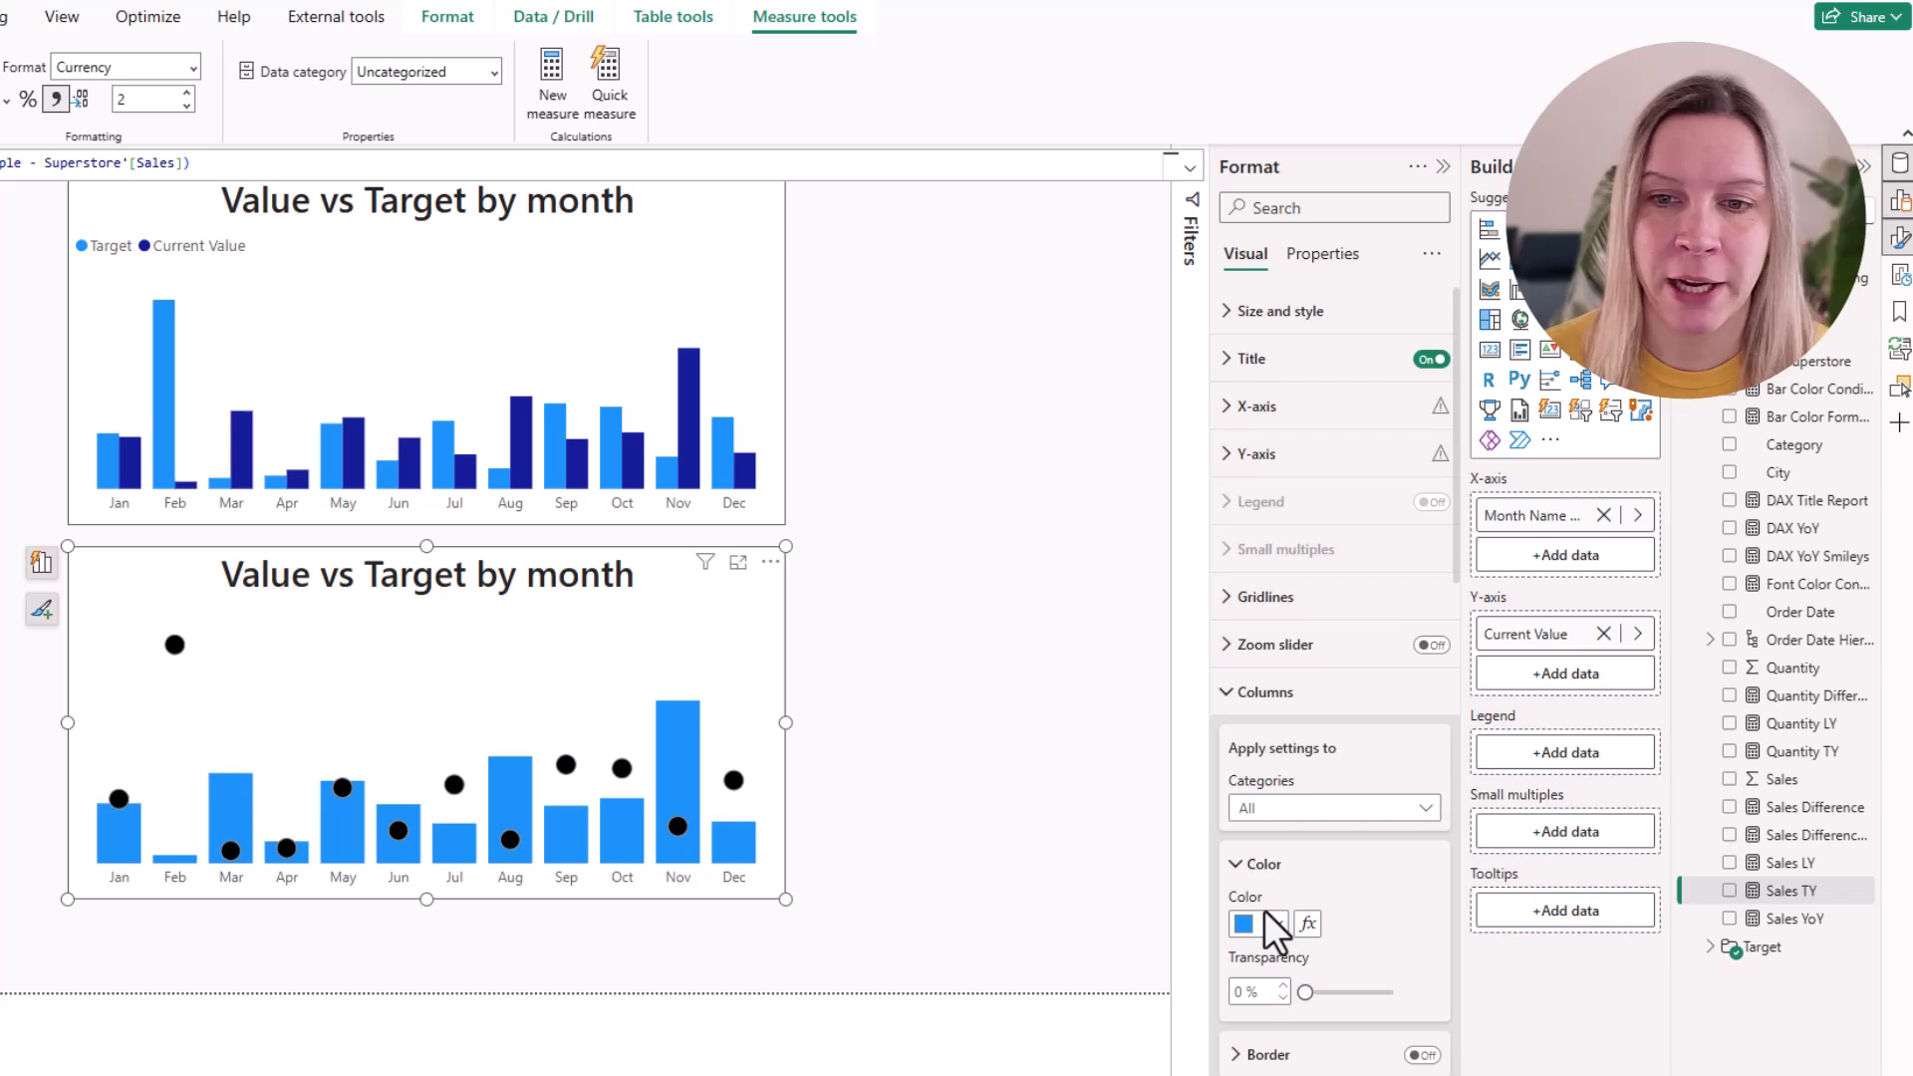
{"action": "left_click", "coordinate": [1273, 924]}
{"action": "left_click", "coordinate": [1285, 870]}
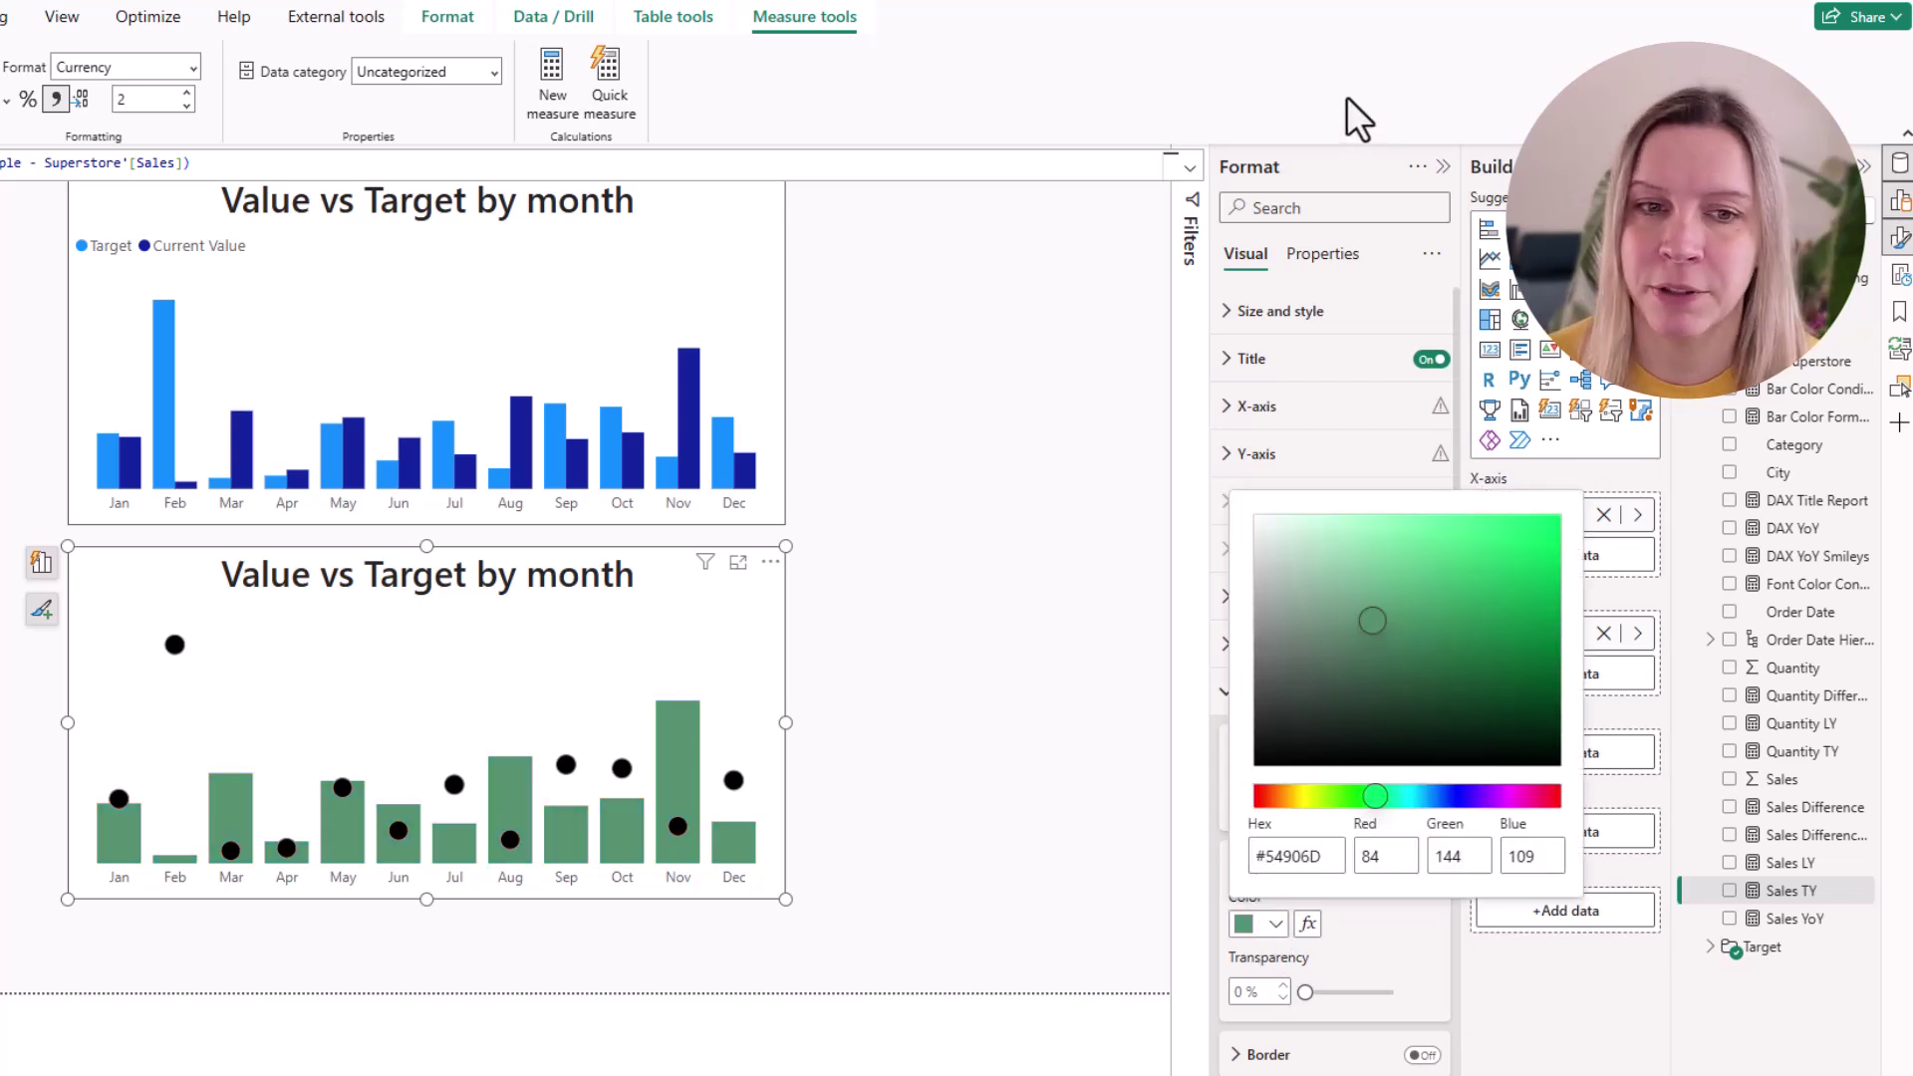
{"action": "left_click", "coordinate": [1347, 95]}
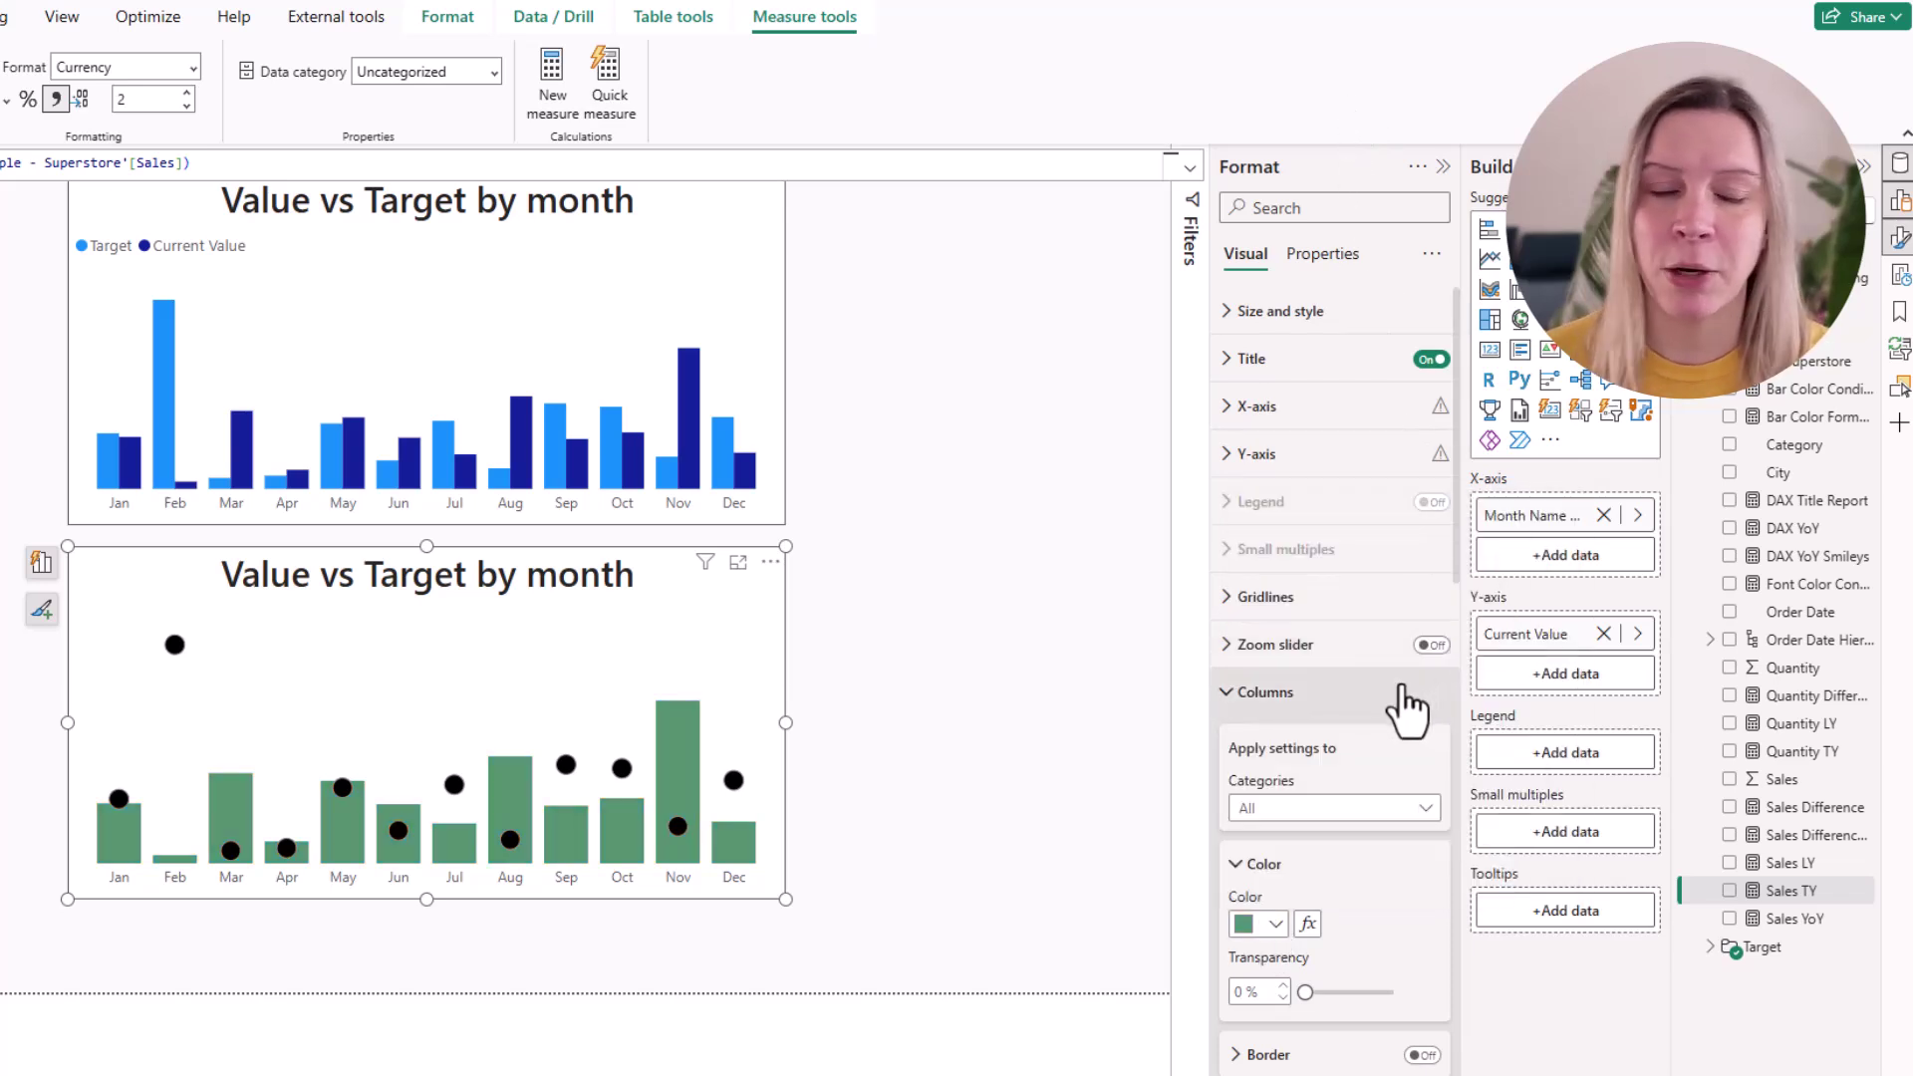
{"action": "scroll", "coordinate": [1365, 757], "scroll_direction": "down", "scroll_amount": 12}
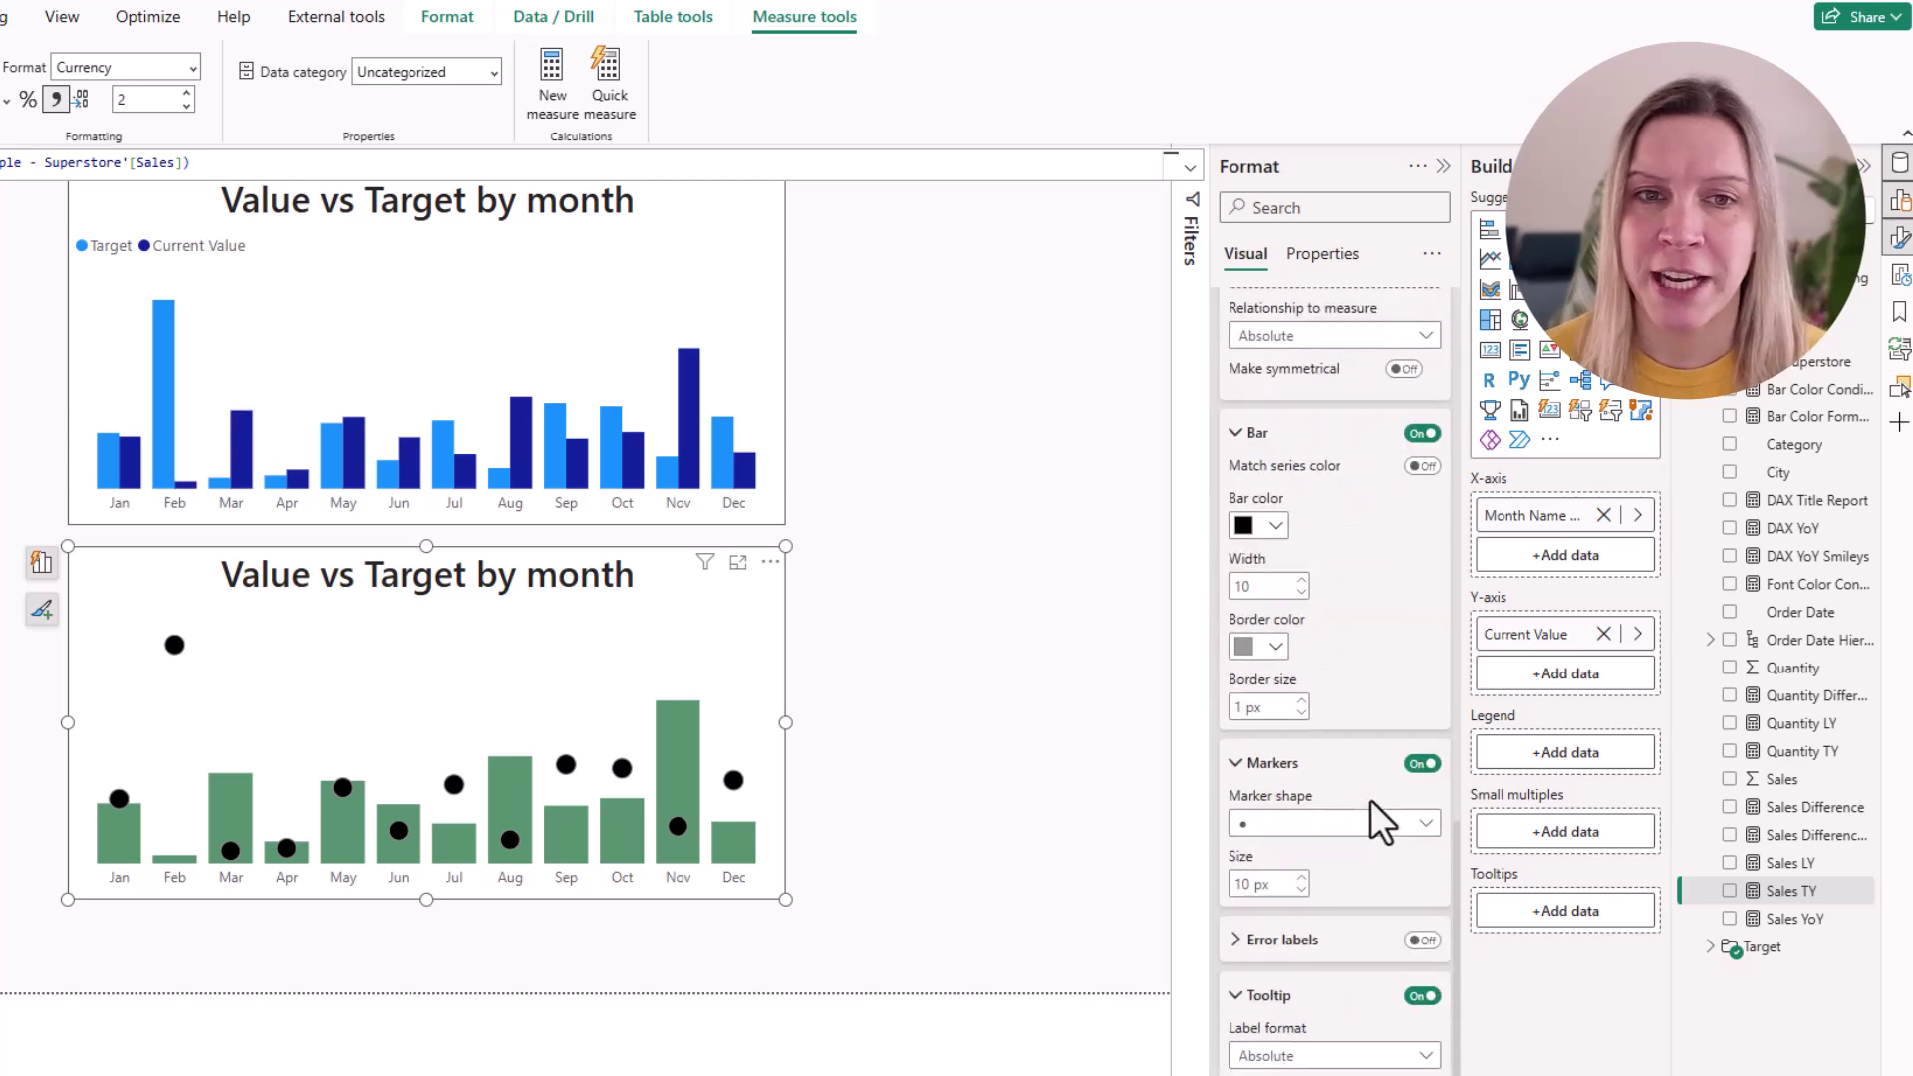
{"action": "scroll", "coordinate": [1360, 827], "scroll_direction": "up", "scroll_amount": 12}
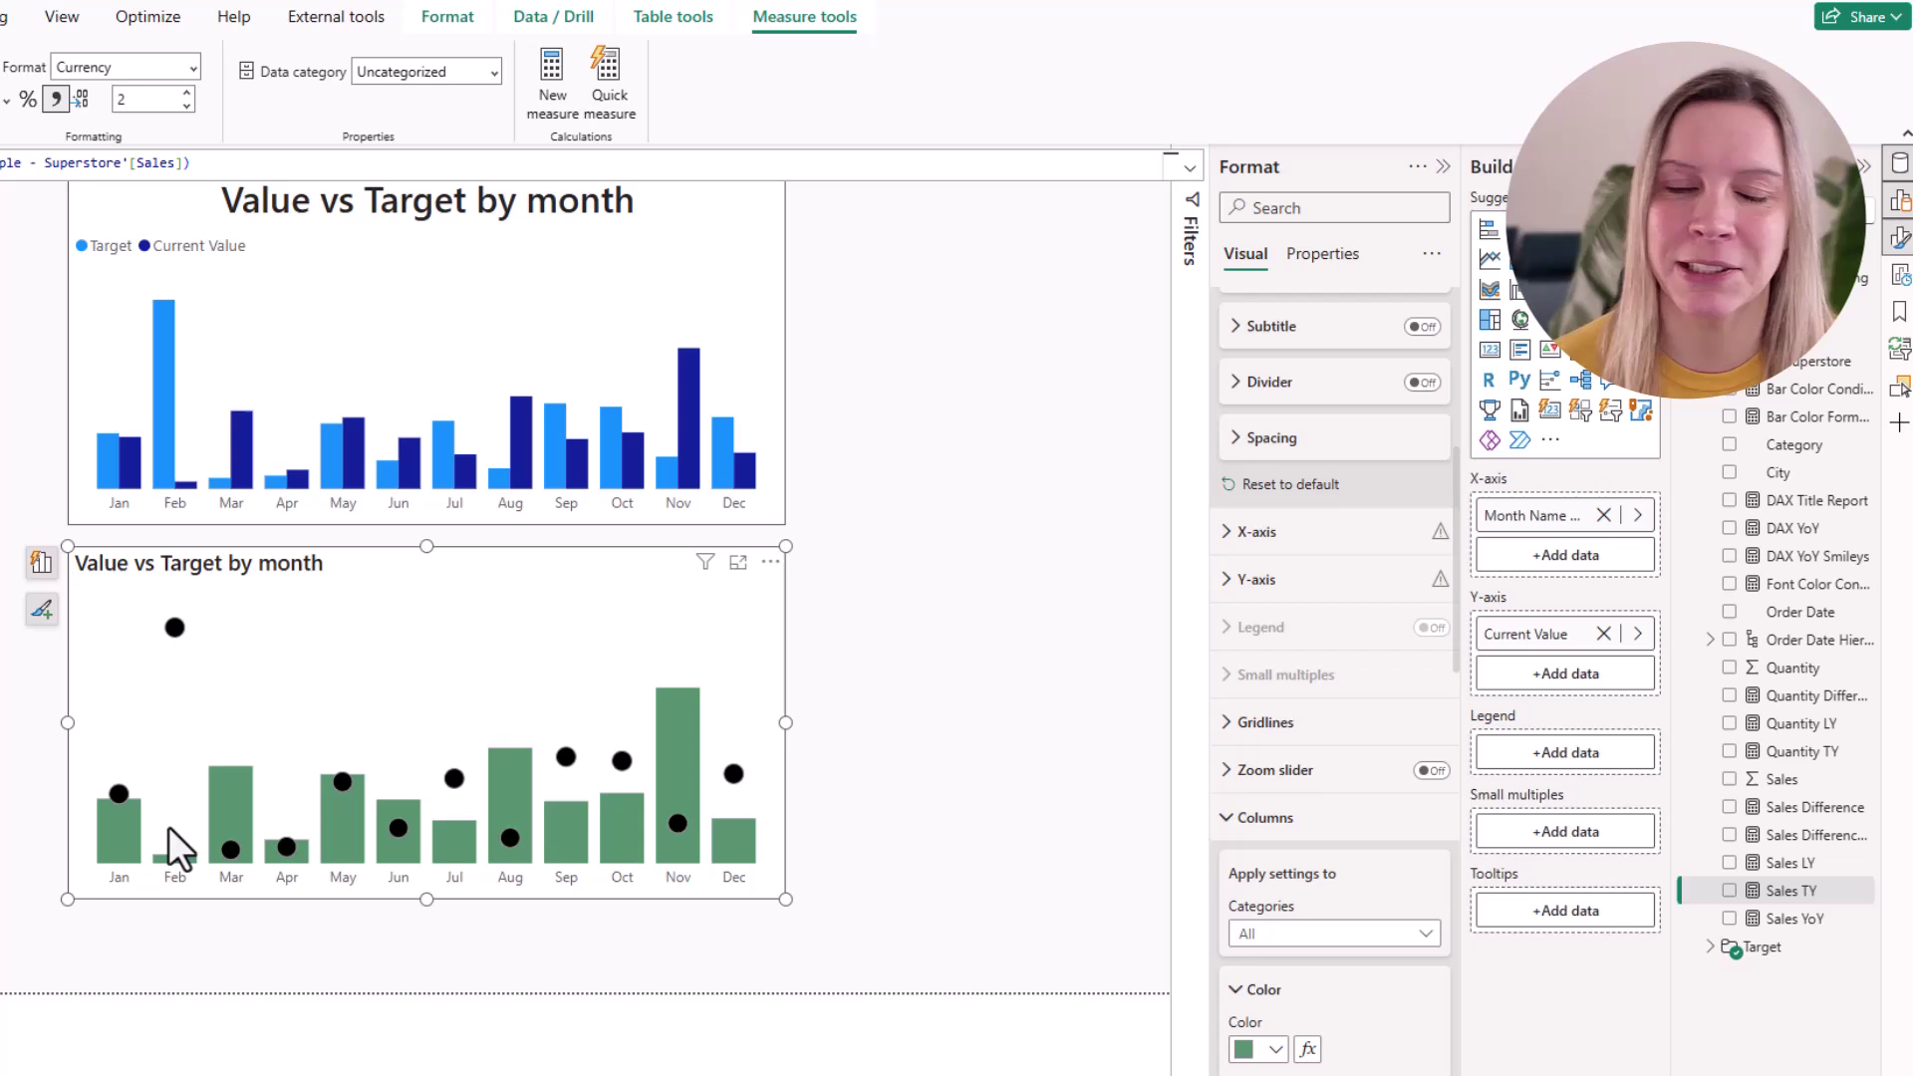
- Turn on the chart subtitle and replace its text with 'Circles are target values'
{"action": "scroll", "coordinate": [1315, 797], "scroll_direction": "up", "scroll_amount": 5}
{"action": "scroll", "coordinate": [1325, 871], "scroll_direction": "down", "scroll_amount": 1}
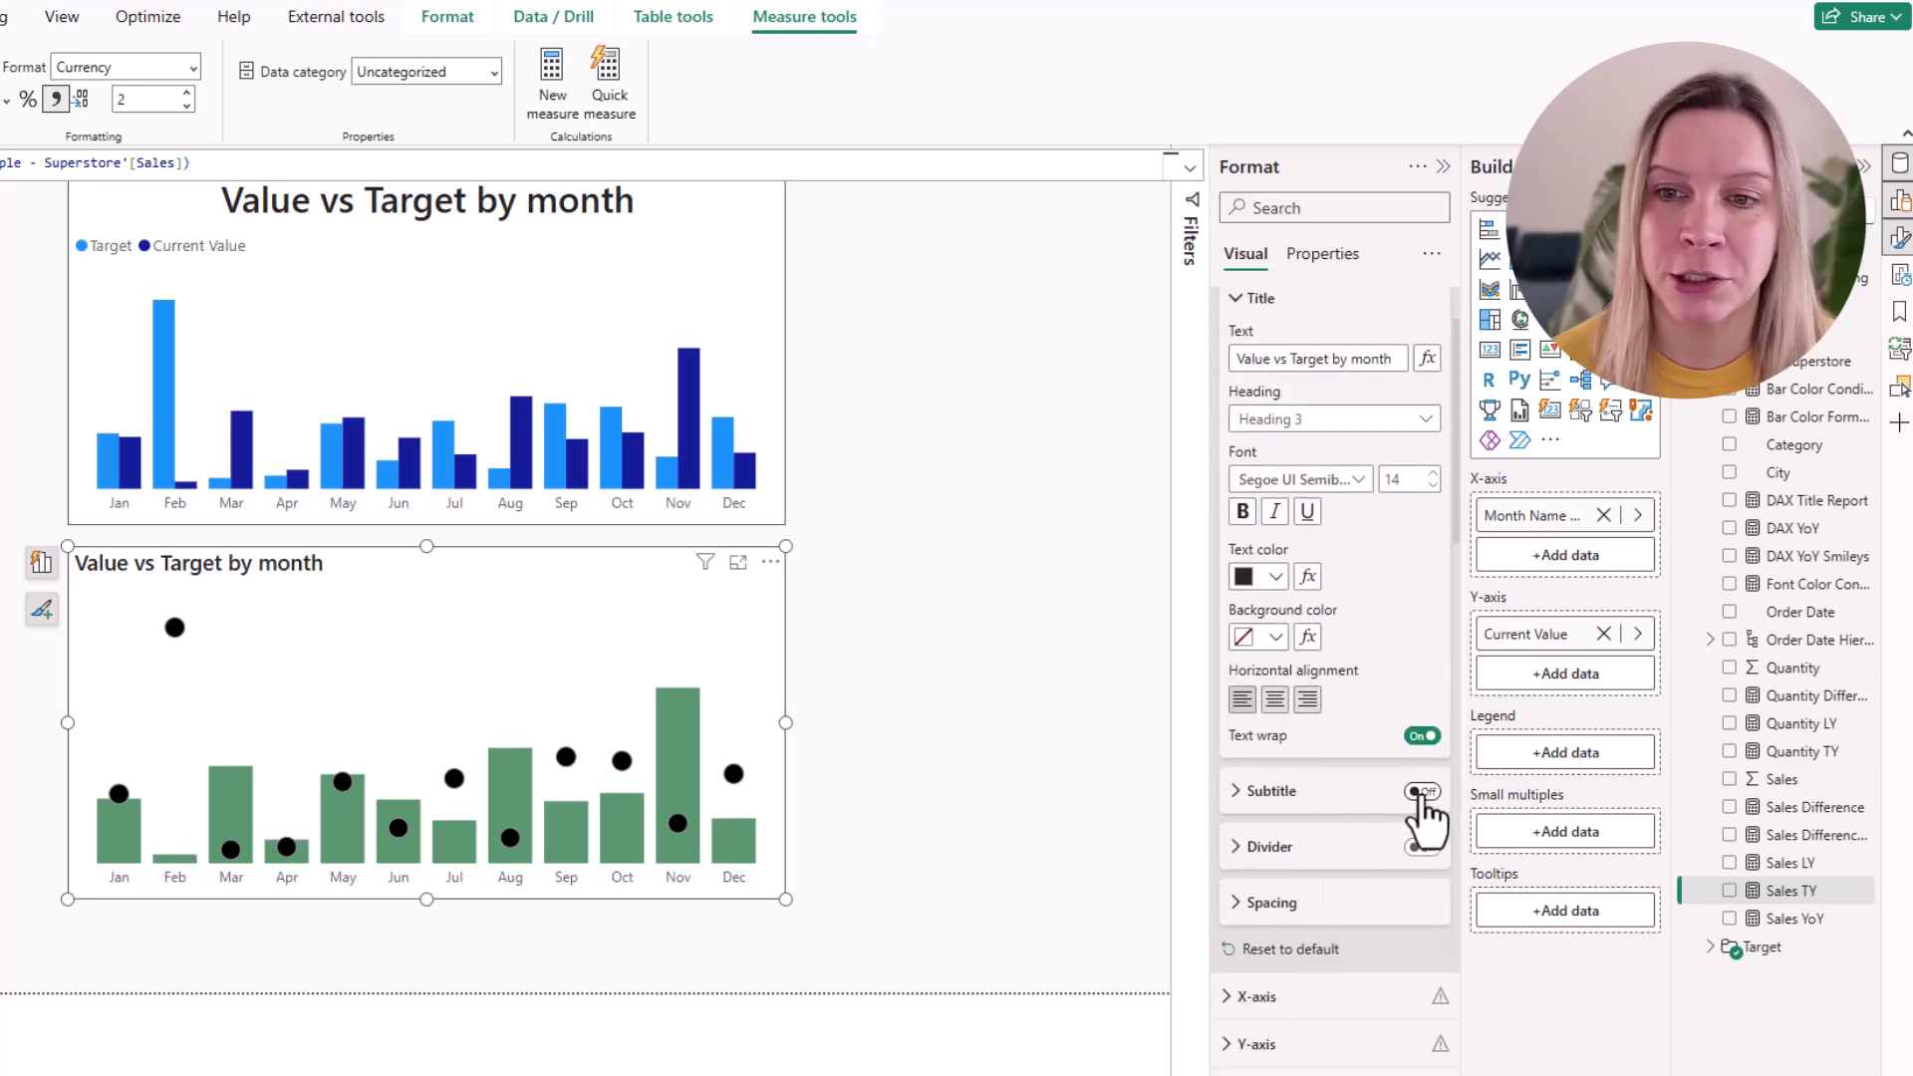
{"action": "left_click", "coordinate": [1421, 790]}
{"action": "left_click", "coordinate": [1271, 790]}
{"action": "triple_click", "coordinate": [1332, 852]}
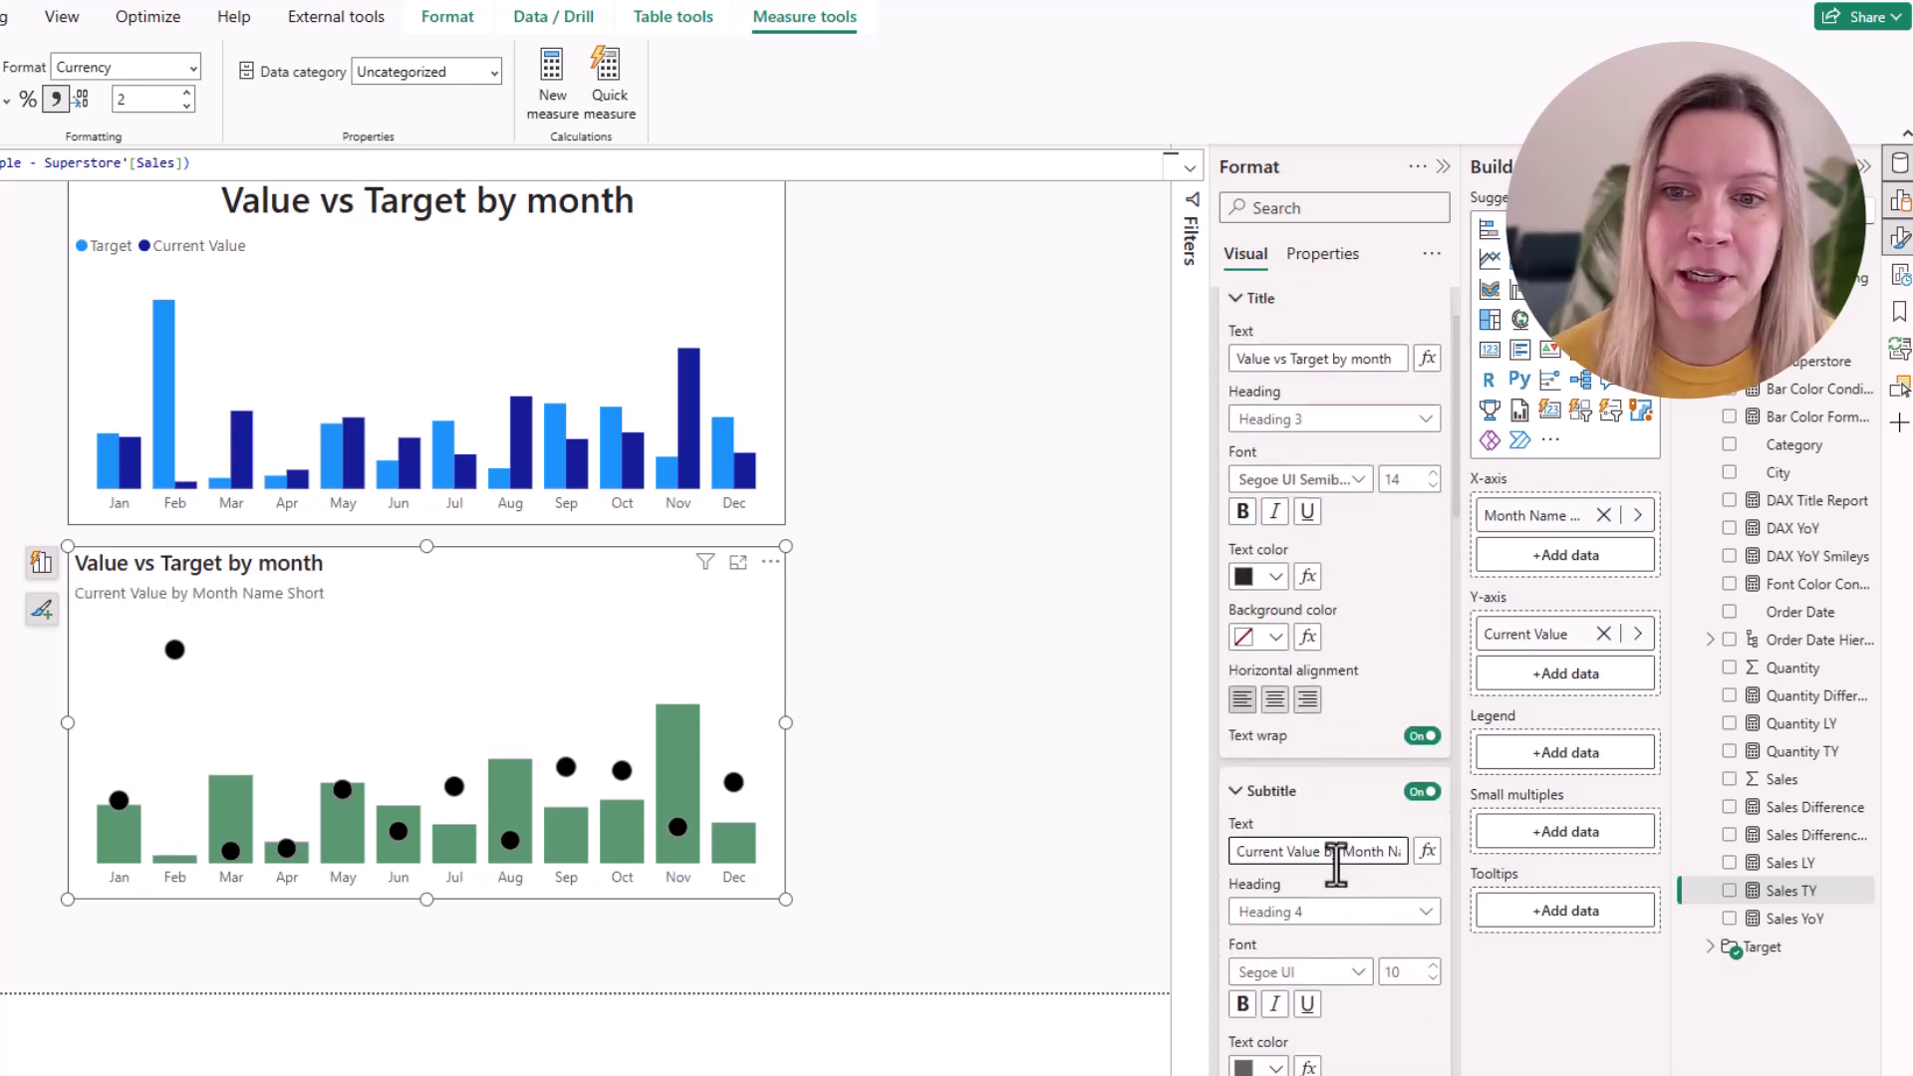
{"action": "type", "text": "Circles are target values"}
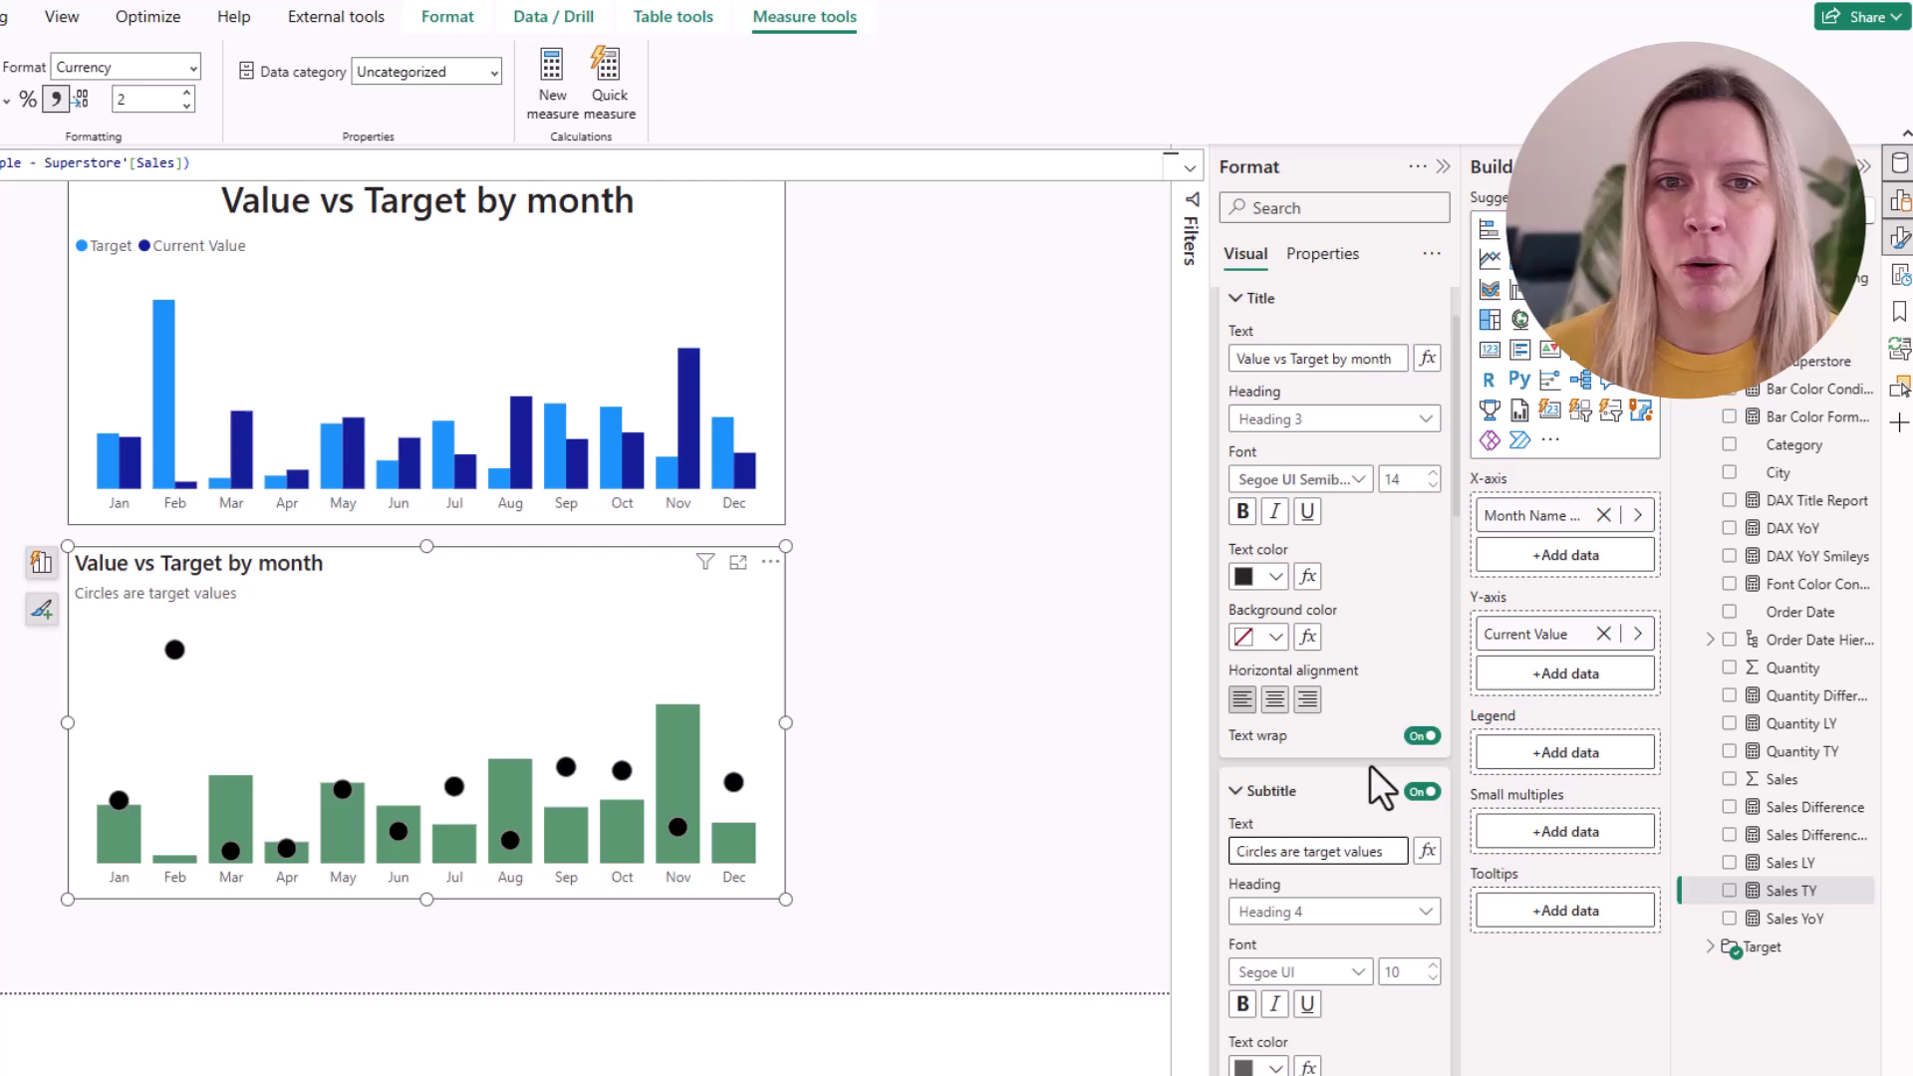
{"action": "left_click", "coordinate": [944, 850]}
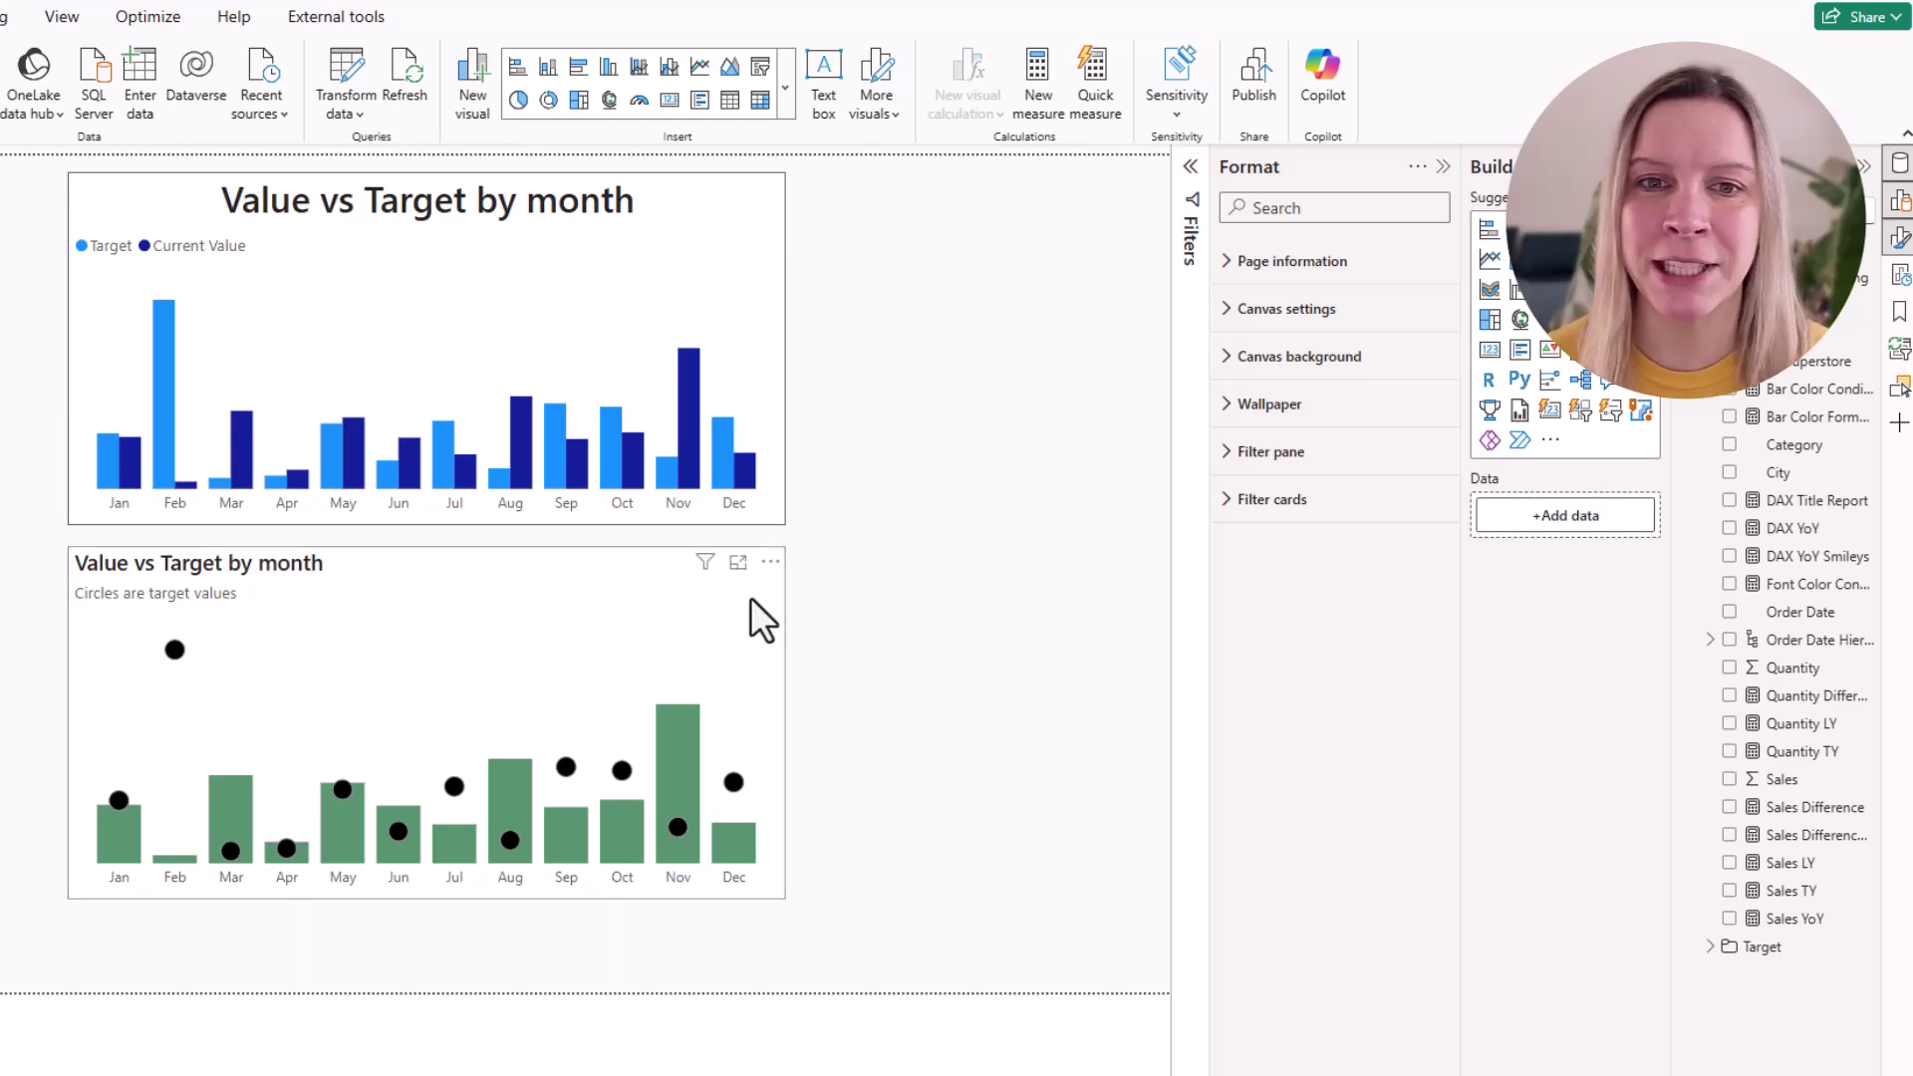
- Reselect the copied chart and scroll to its Error bars Bar and Markers settings
{"action": "left_click", "coordinate": [607, 568]}
{"action": "scroll", "coordinate": [1413, 691], "scroll_direction": "down", "scroll_amount": 15}
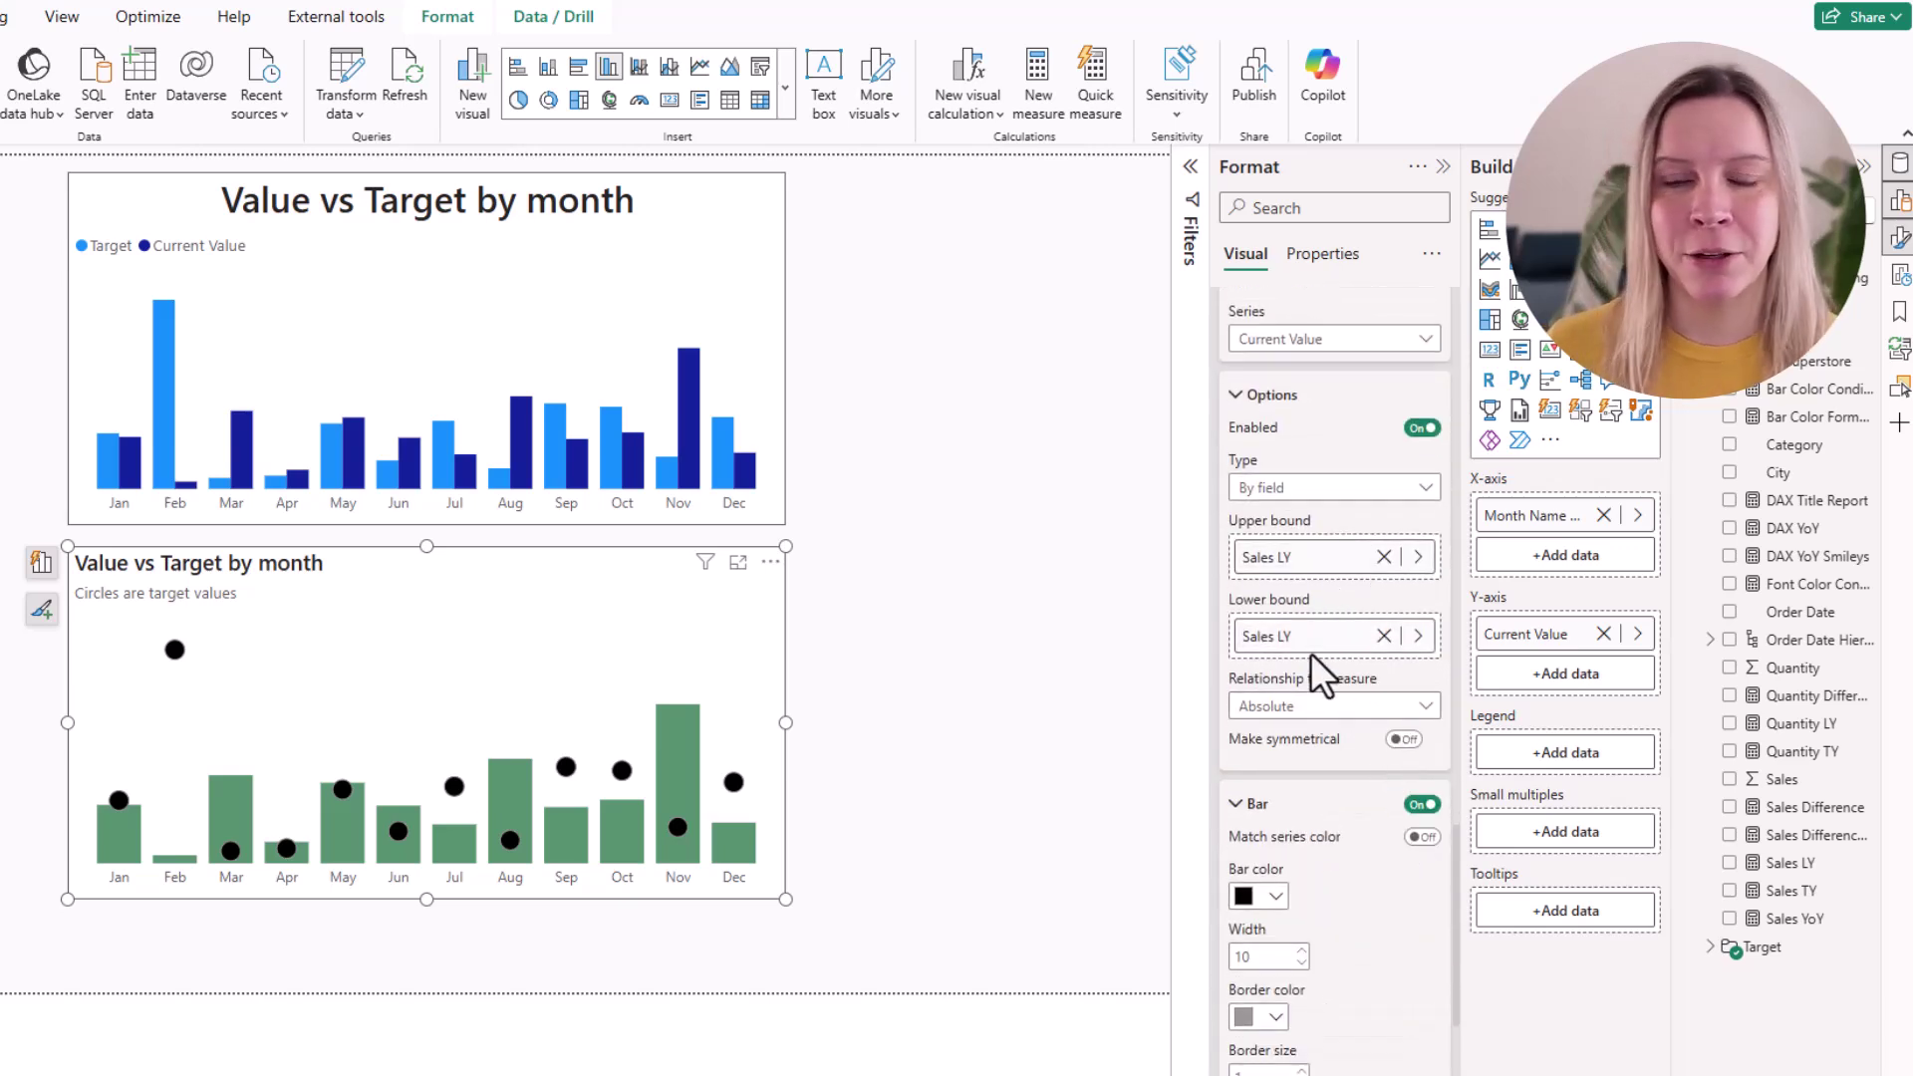
{"action": "scroll", "coordinate": [1329, 897], "scroll_direction": "down", "scroll_amount": 5}
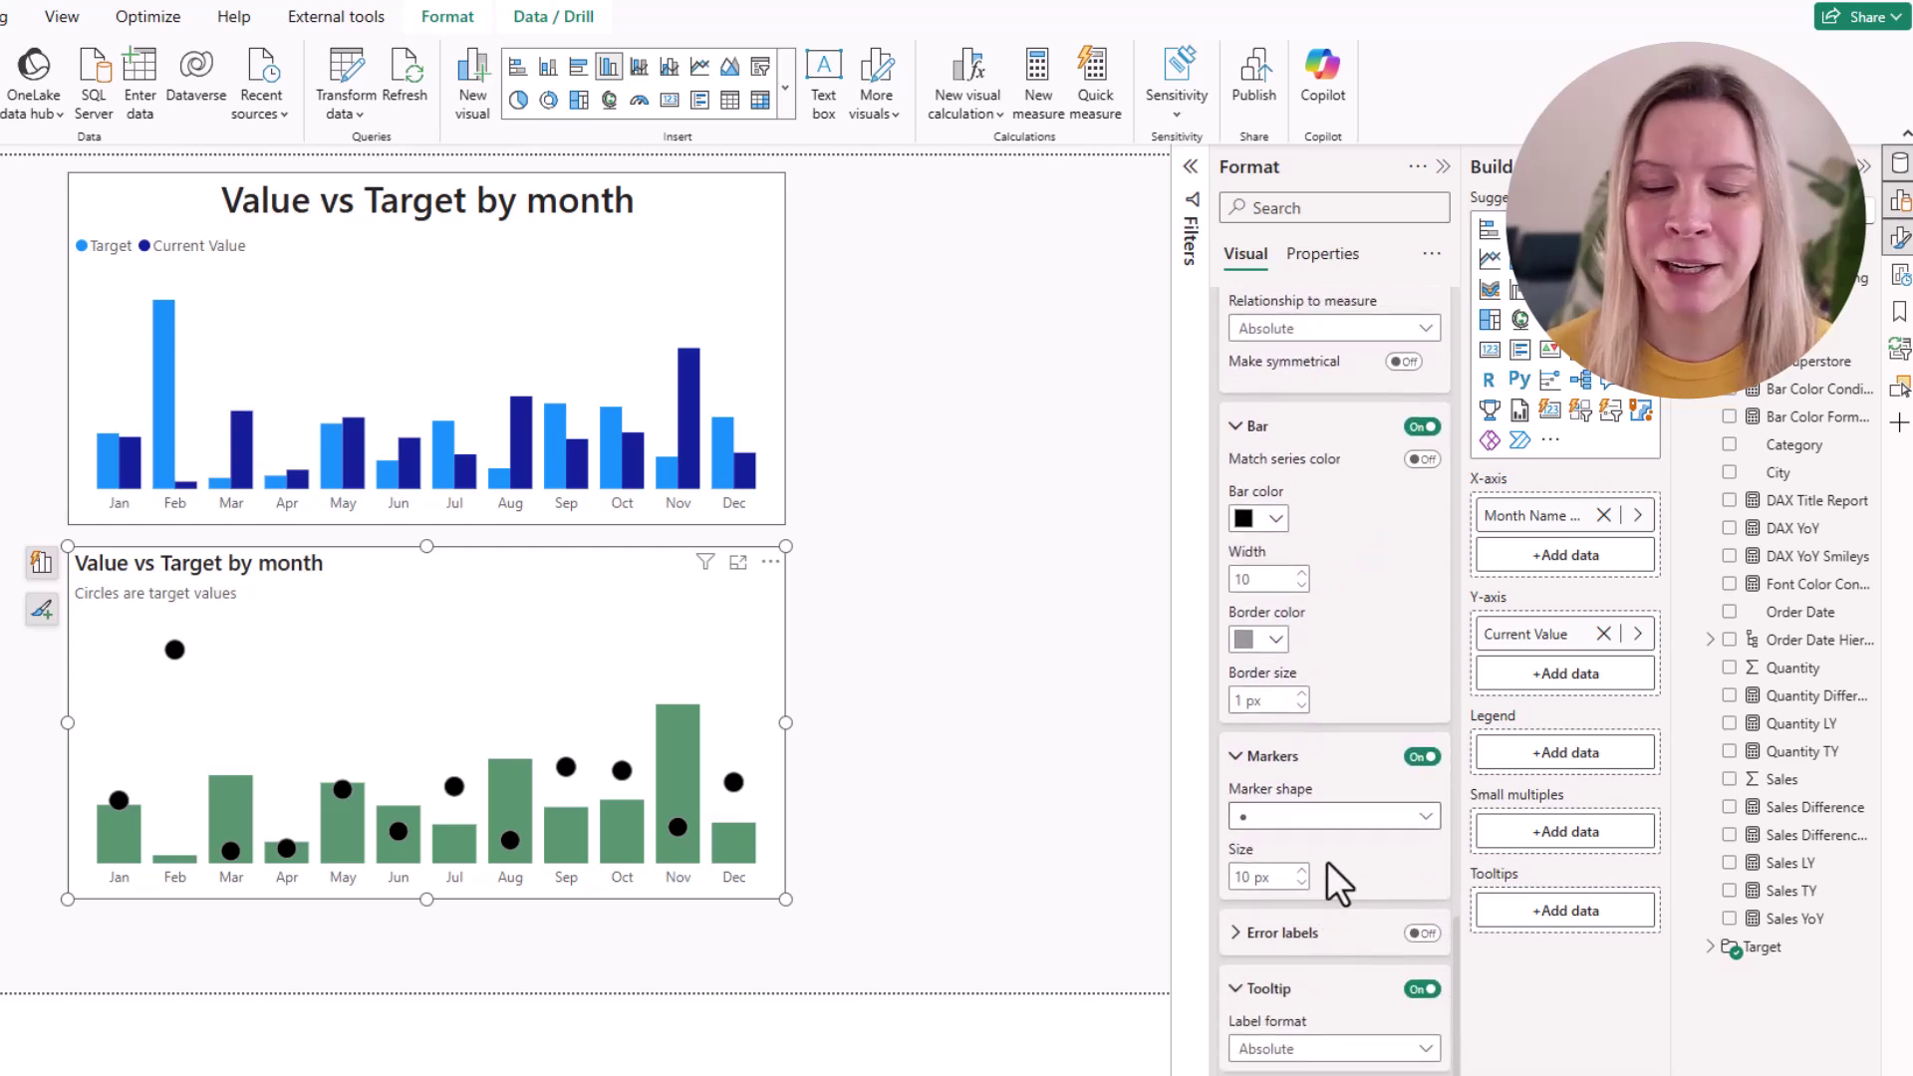